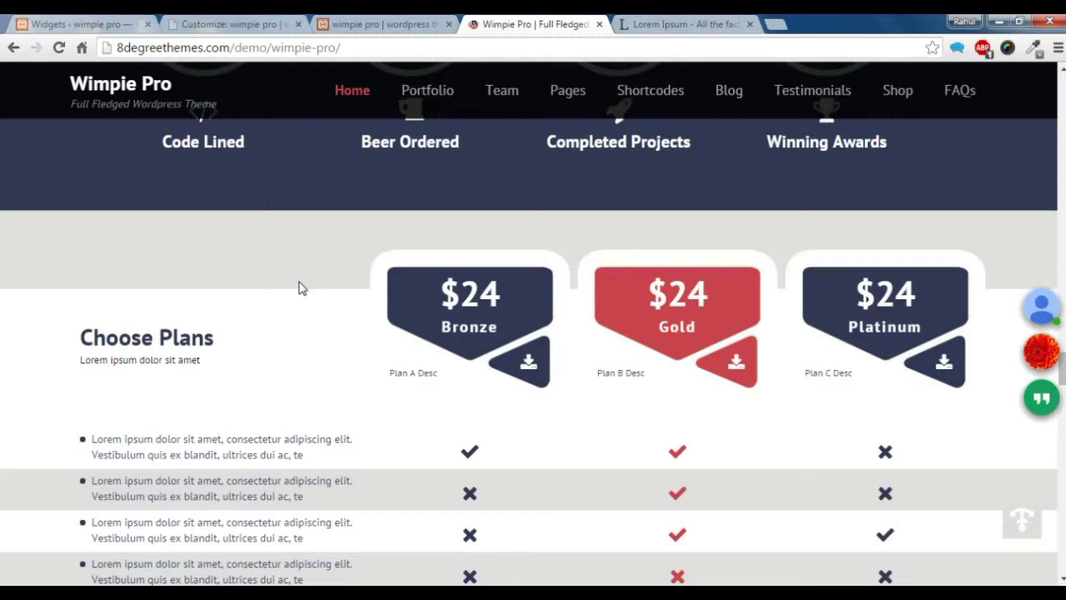
- Examine the Choose Plans pricing table, its feature rows and the order buttons on the Wimpie Pro demo page
click(261, 356)
drag(29, 332, 258, 339)
click(253, 338)
scroll(253, 338, down, 4)
scroll(253, 338, down, 2)
scroll(250, 338, up, 4)
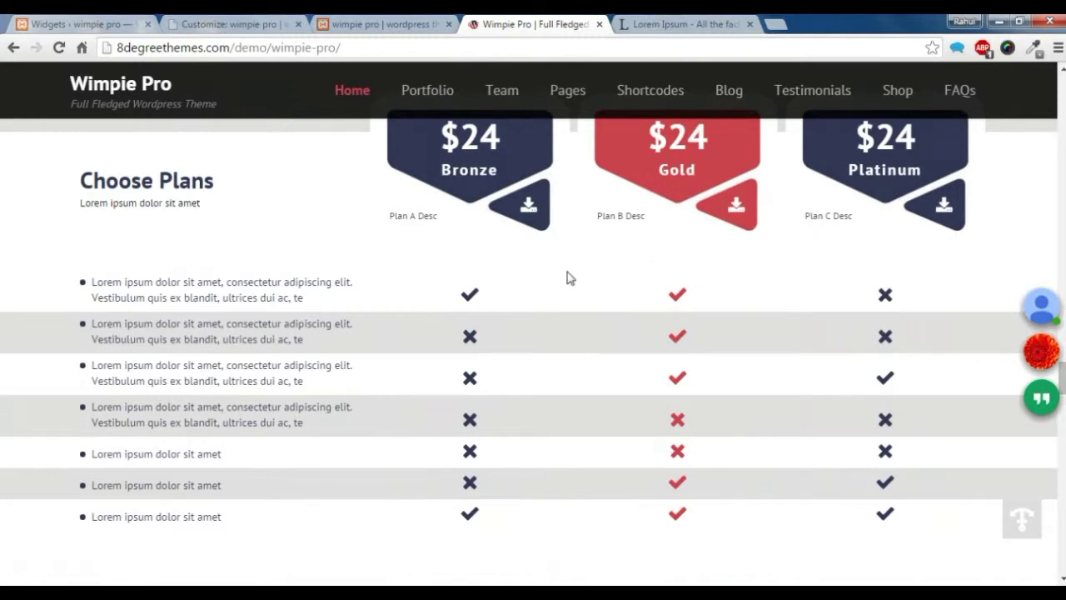
scroll(566, 279, down, 5)
click(613, 341)
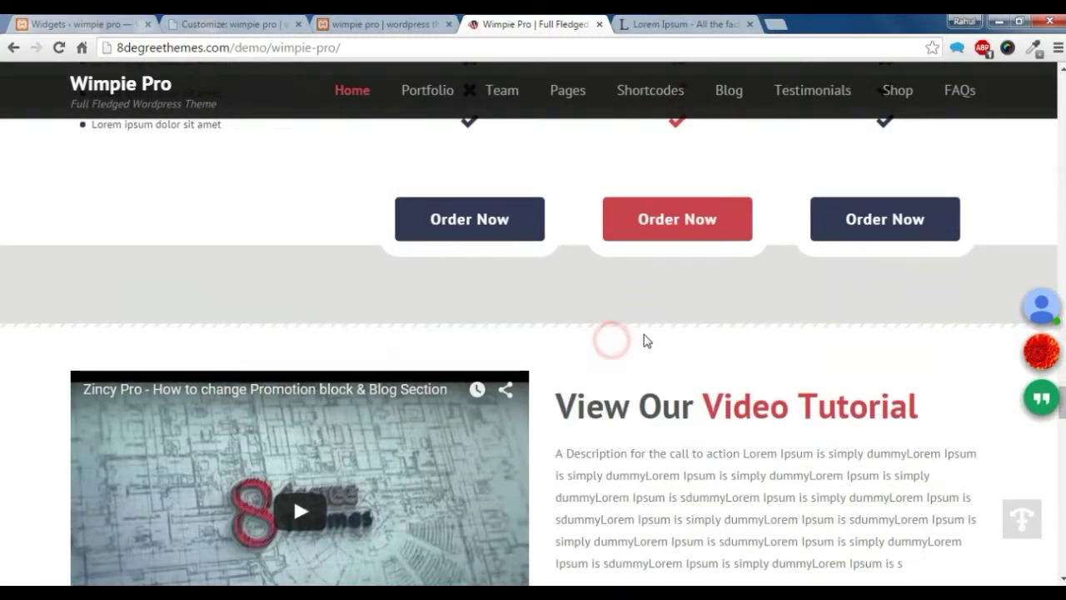
scroll(702, 324, down, 3)
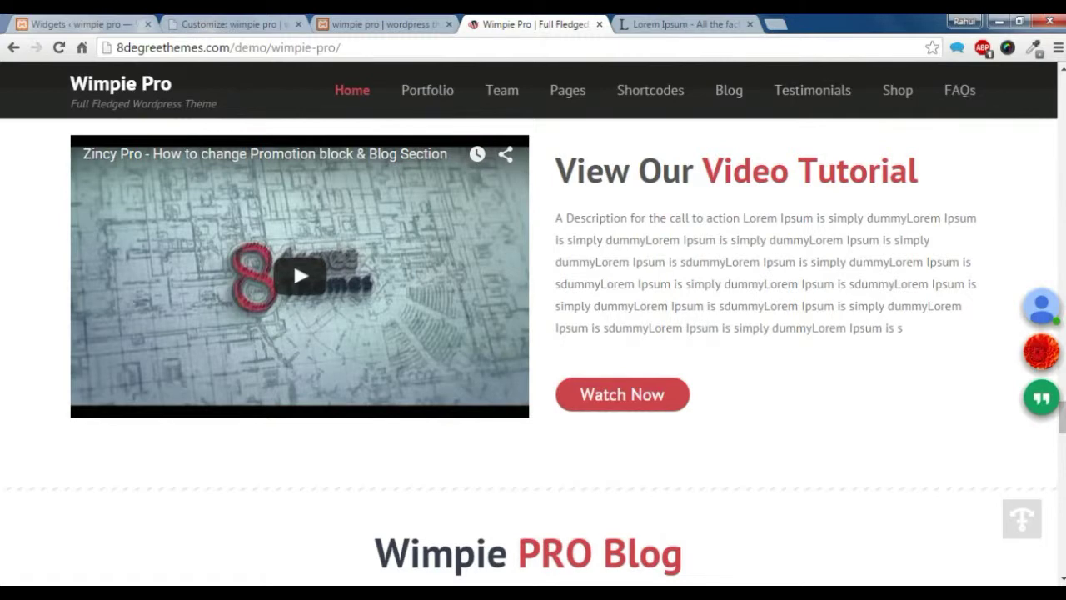
scroll(704, 326, up, 4)
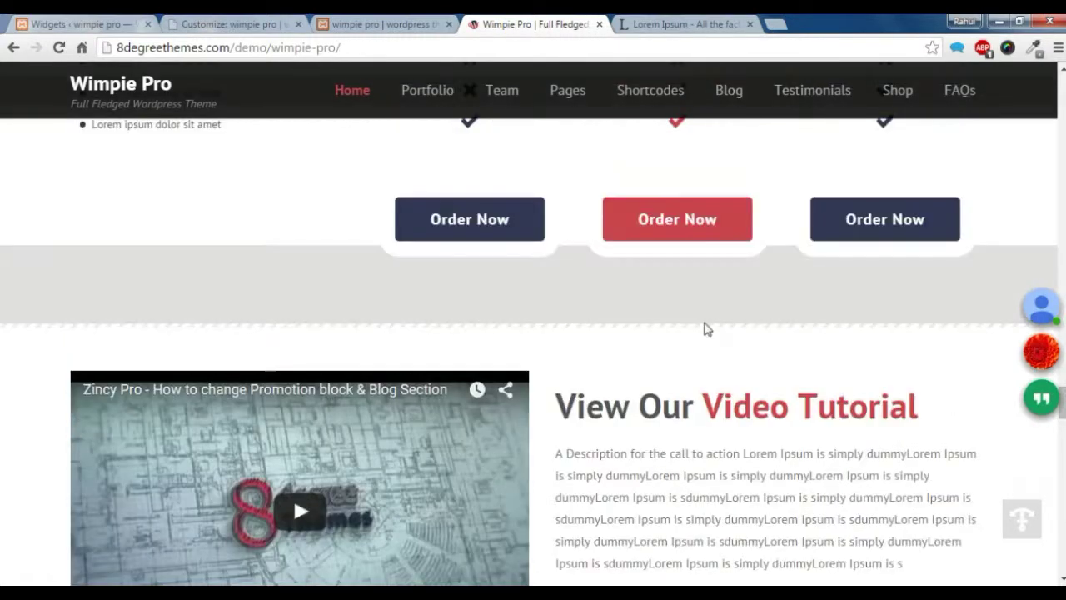
- Open the Choose Plans Section within the local site's Customizer homepage settings and enable the plans section
click(115, 20)
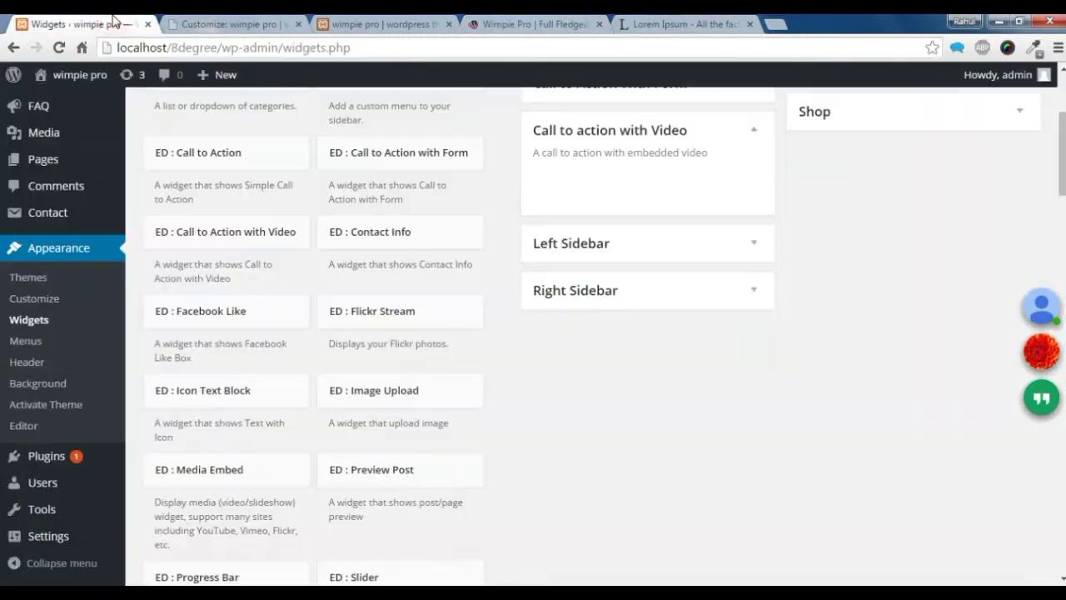
scroll(138, 157, up, 3)
click(81, 110)
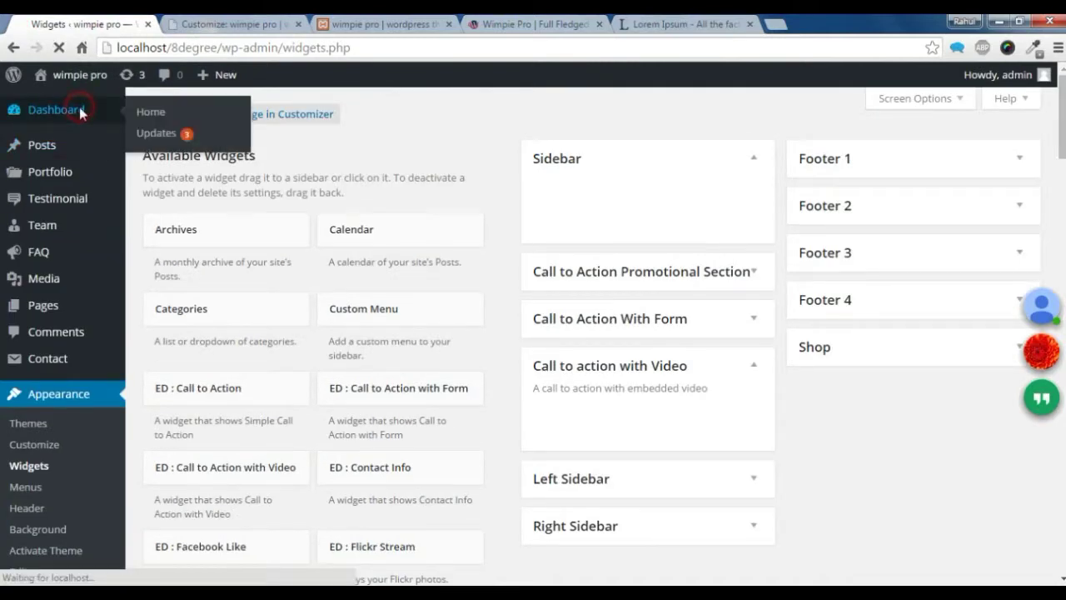
click(206, 22)
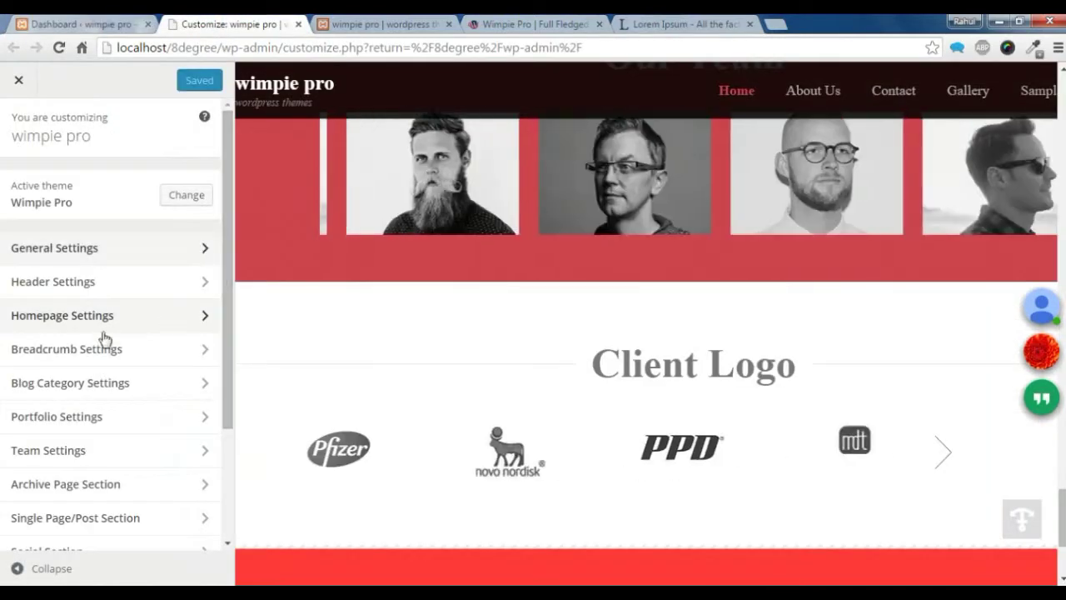
click(103, 318)
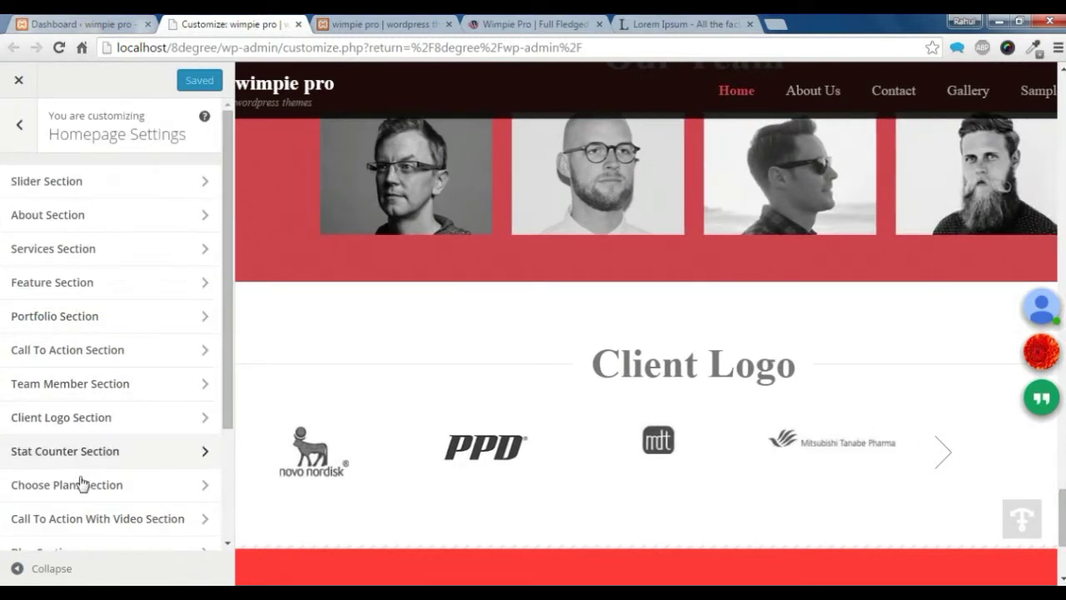
click(81, 485)
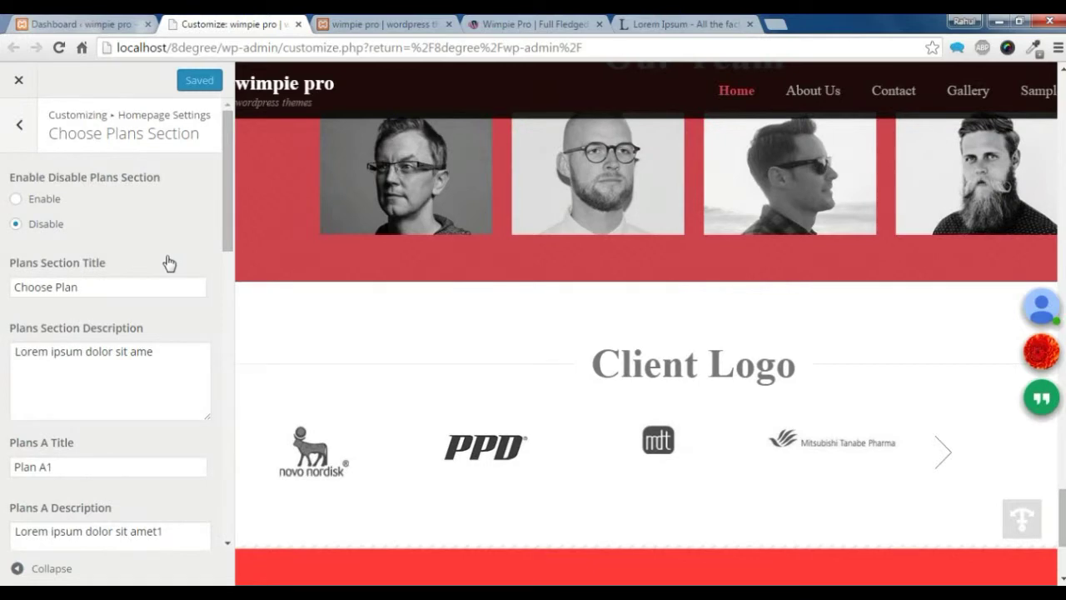
click(16, 200)
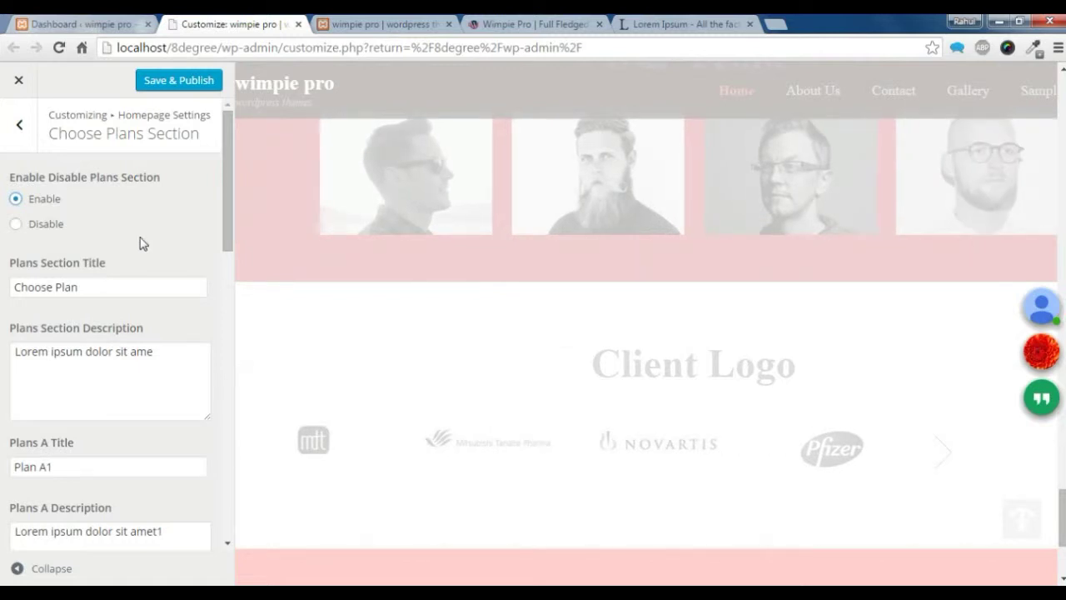
- Append "asa" to the Plans Section Description so it reads "Lorem ipsum dolor sit ameasa"
click(99, 287)
scroll(471, 303, down, 5)
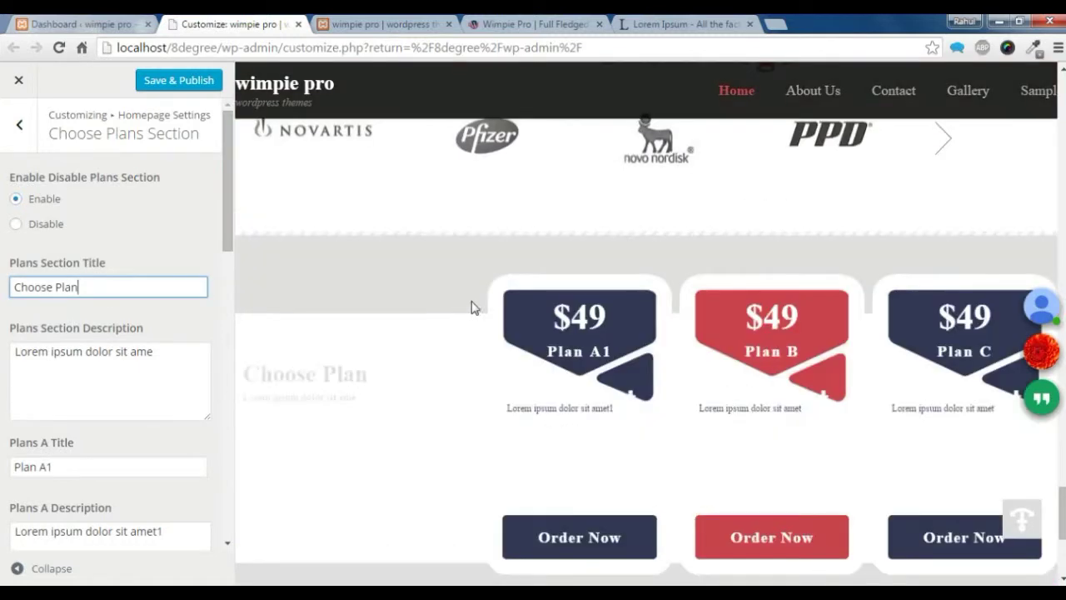
click(113, 286)
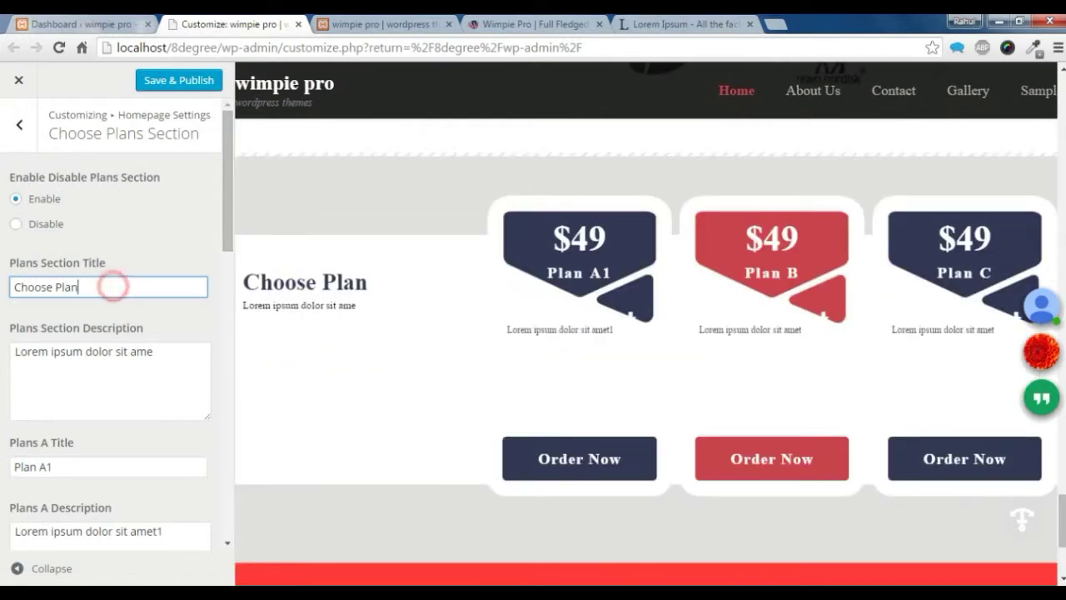
triple_click(95, 283)
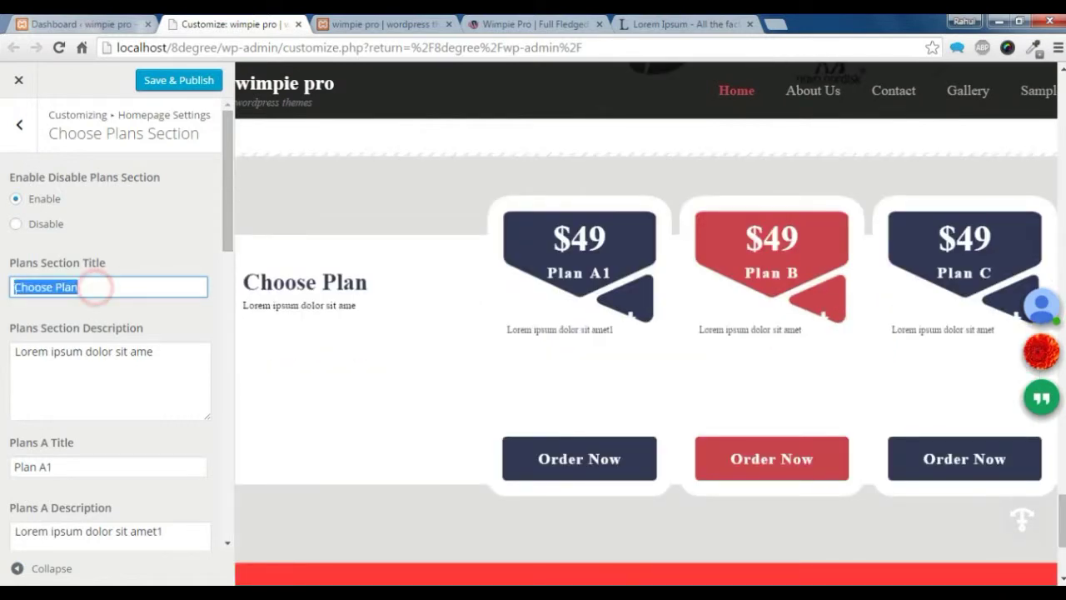
click(113, 293)
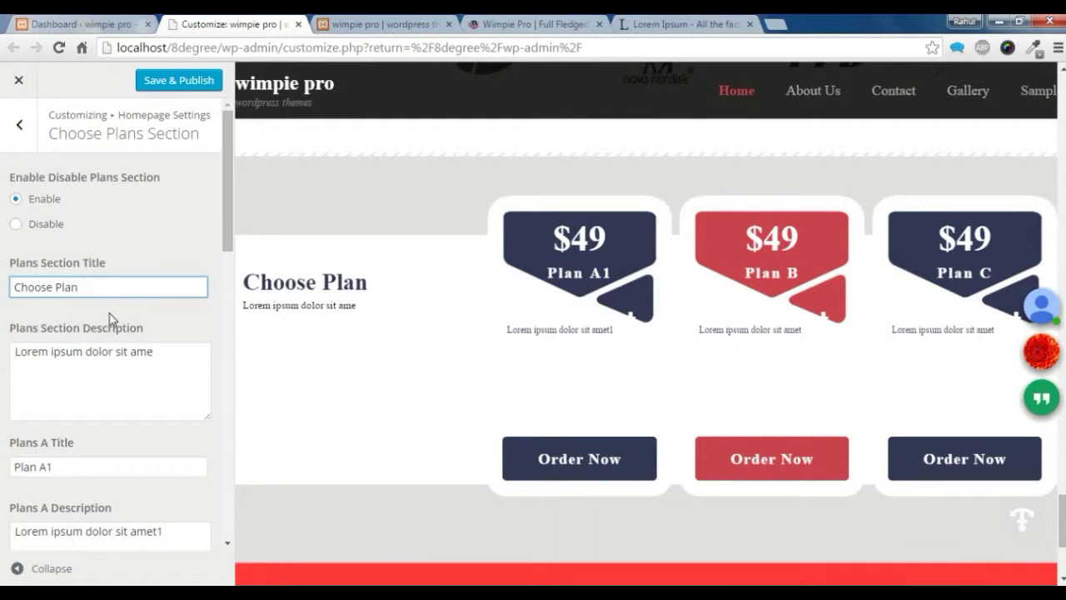
click(172, 353)
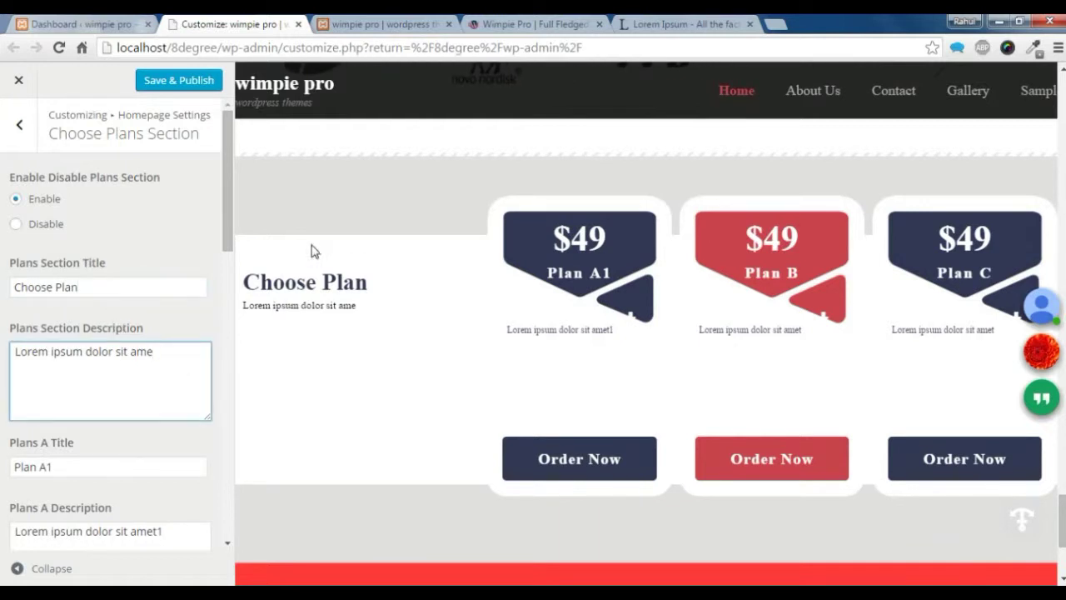
text(asa)
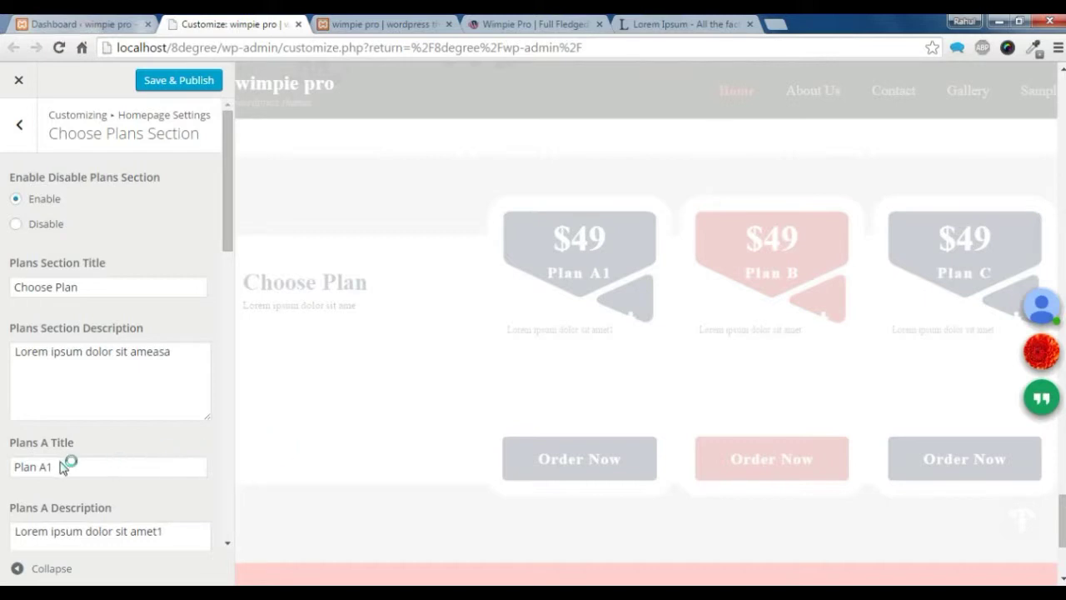
- Review Plan A's title, description, price and order/download link fields against the pricing table preview
scroll(108, 416, down, 1)
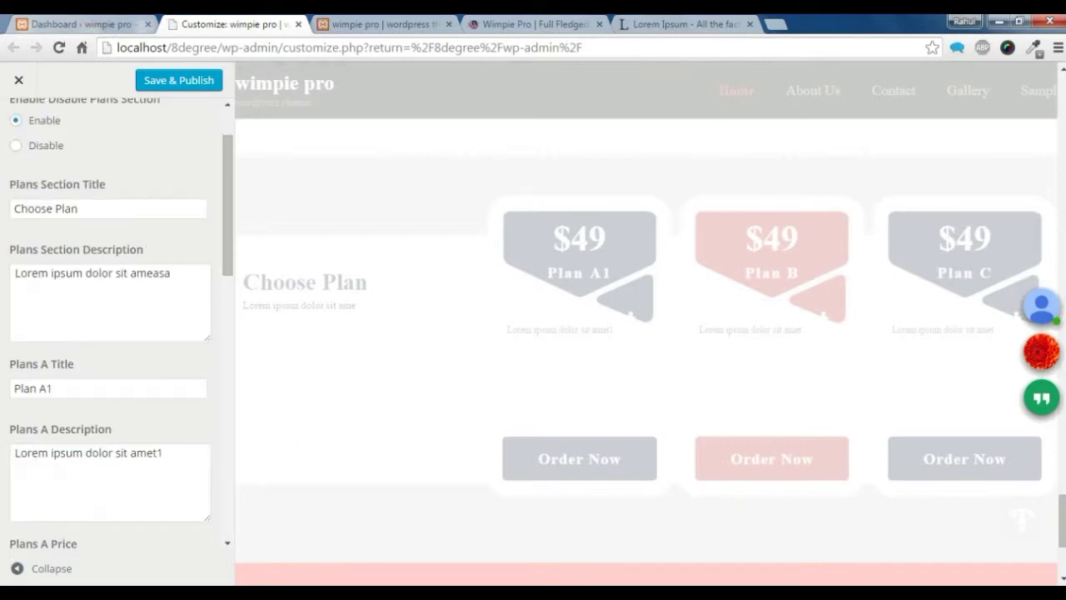
click(95, 388)
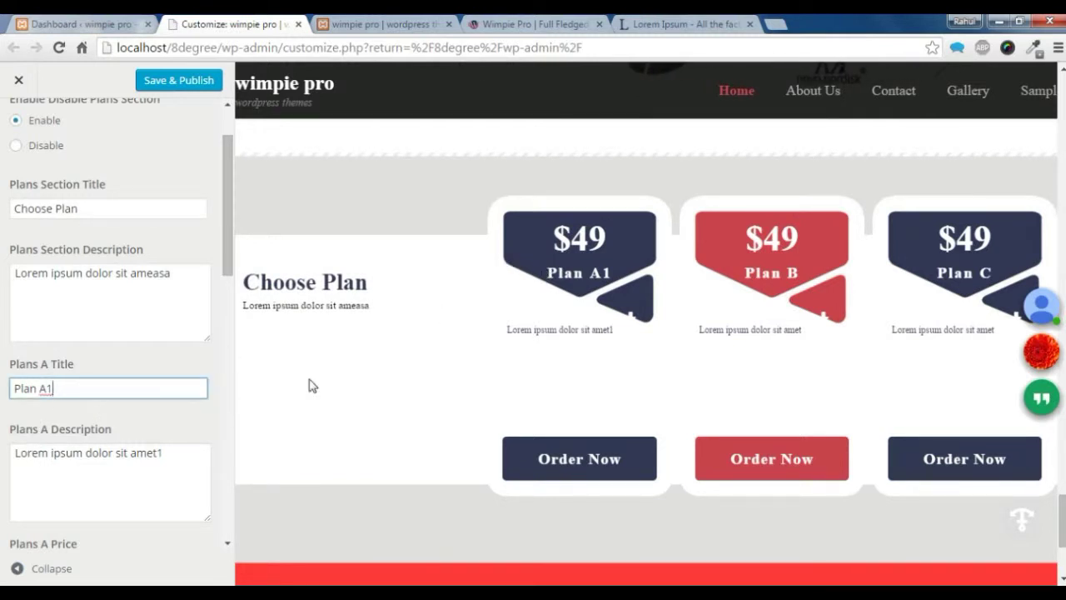
drag(53, 388, 10, 390)
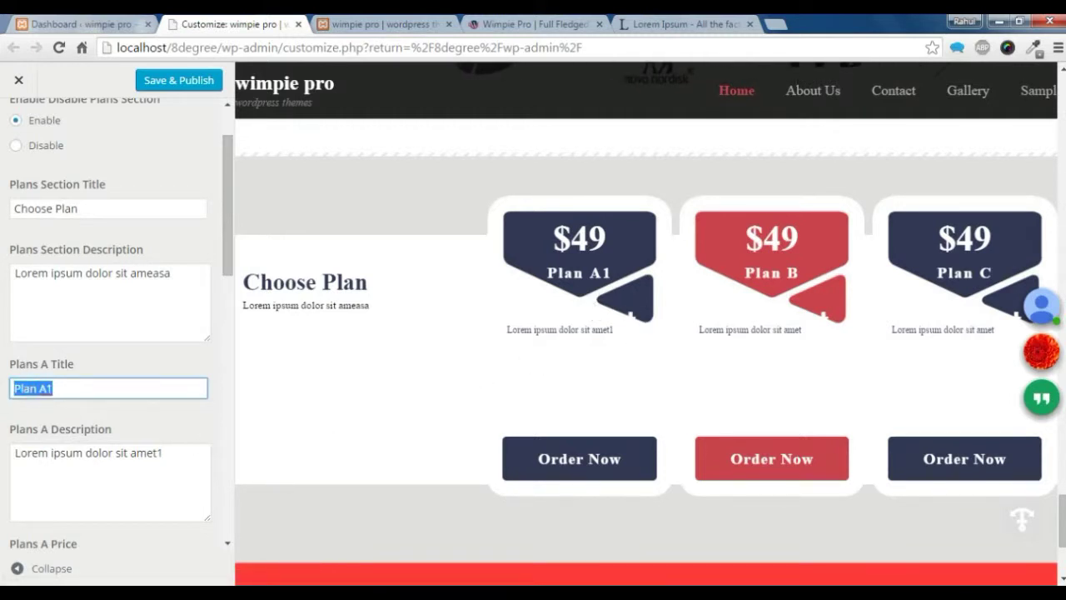
scroll(185, 453, down, 1)
drag(181, 385, 115, 377)
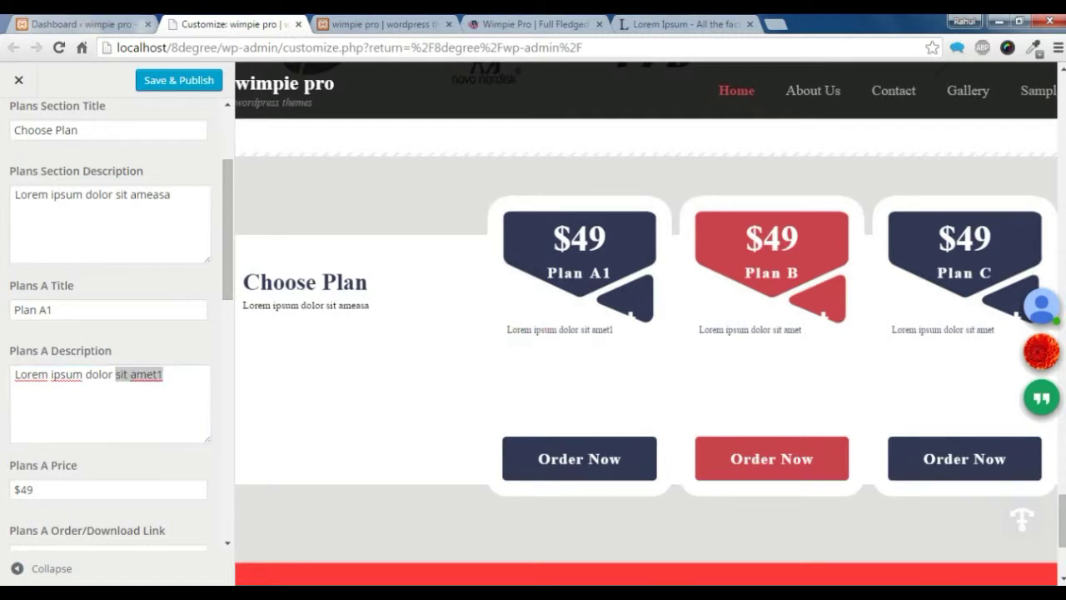
scroll(65, 452, down, 1)
click(69, 411)
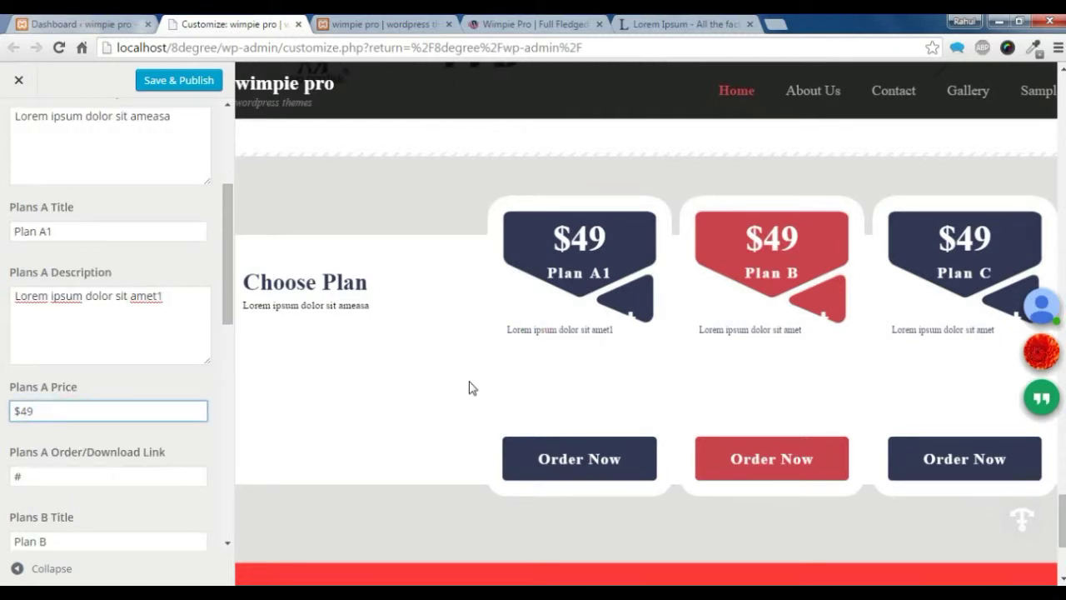
scroll(71, 500, down, 2)
click(50, 319)
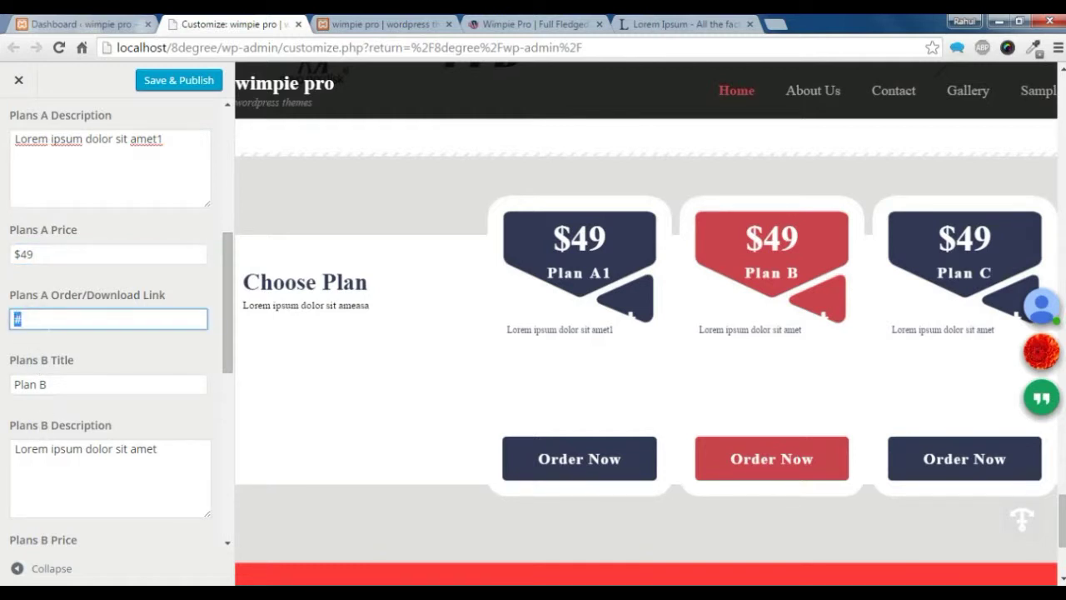
click(61, 322)
- Review the title, description, price and order/download link fields of Plan B and Plan C
click(100, 383)
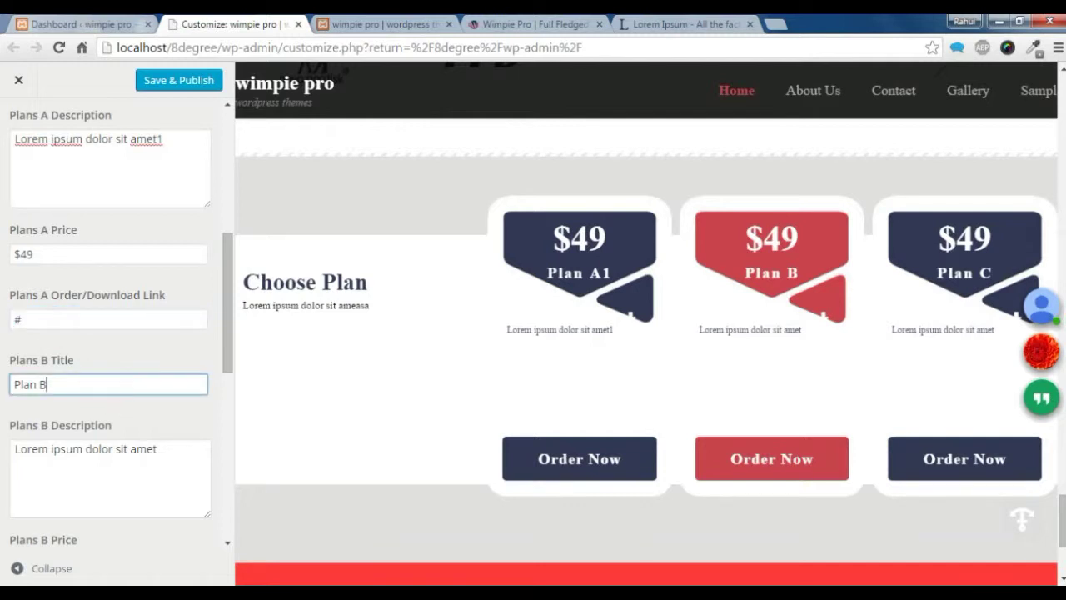
scroll(100, 383, down, 1)
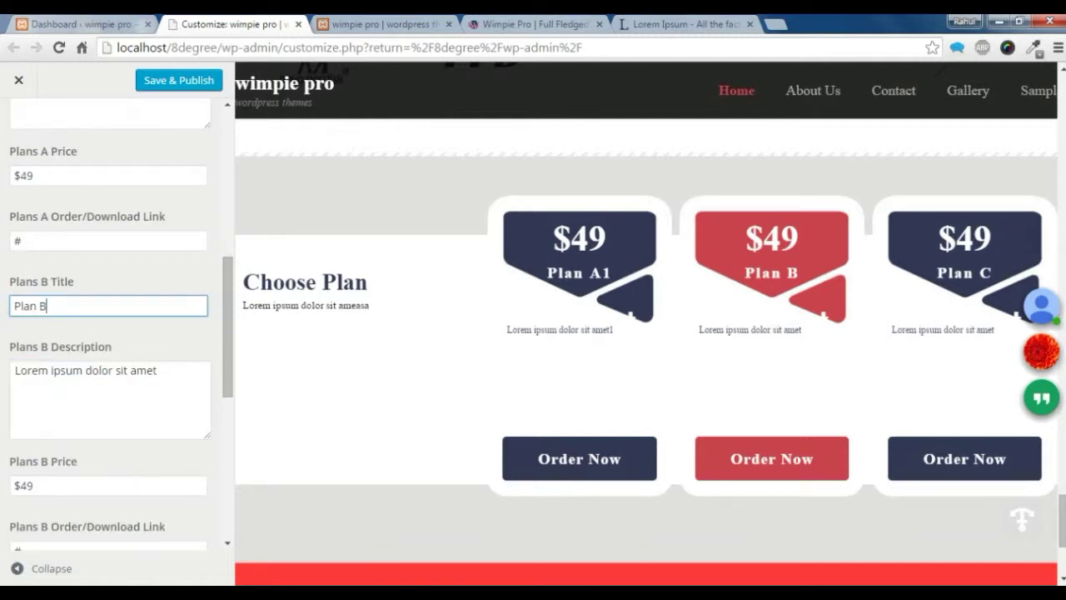
click(100, 392)
scroll(83, 383, down, 2)
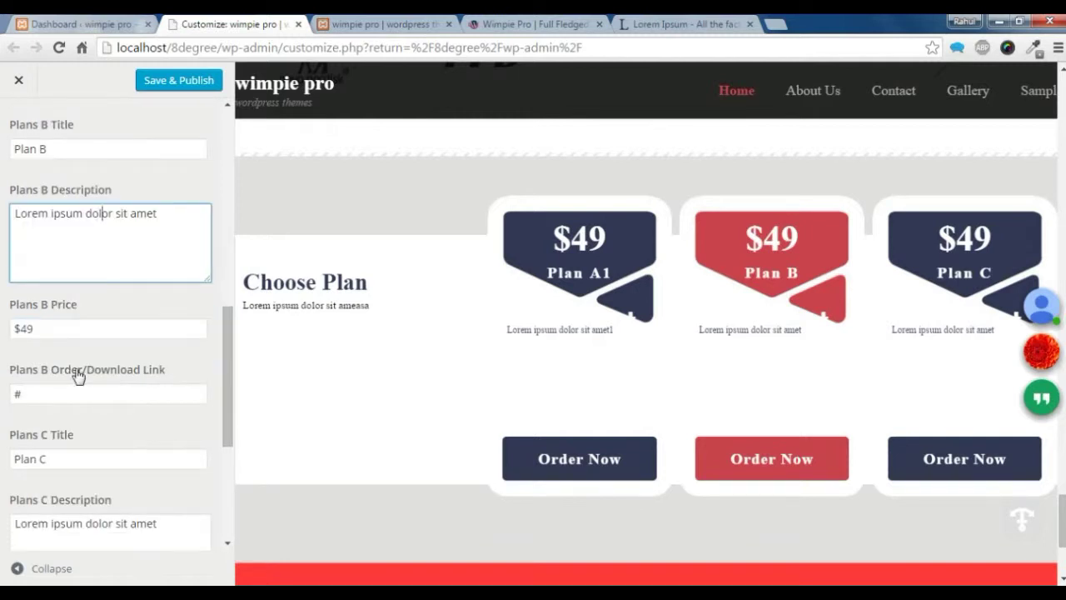
click(82, 323)
click(59, 396)
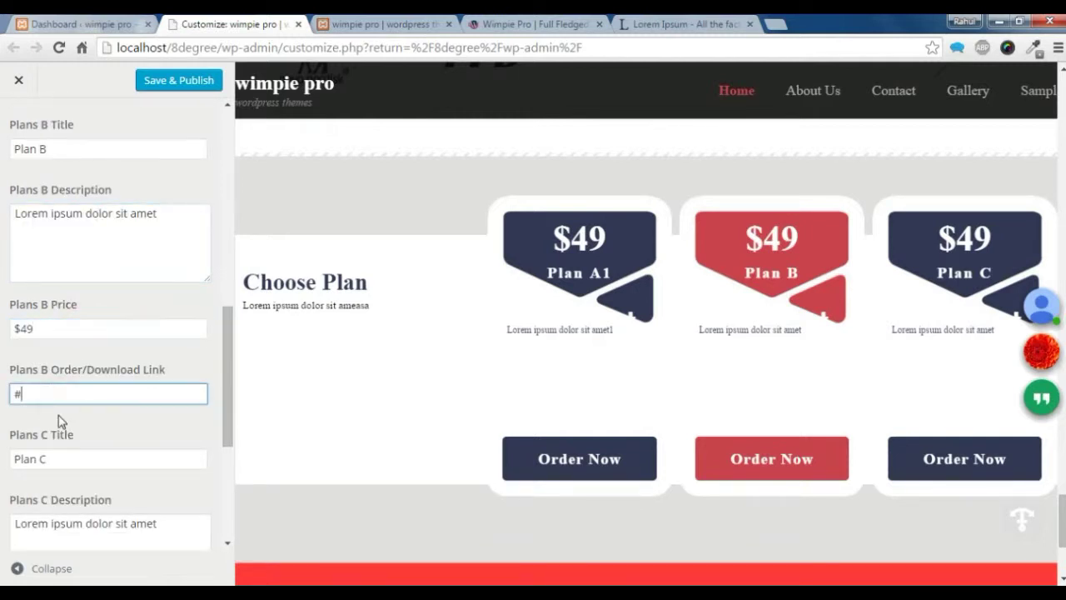
scroll(62, 425, down, 1)
click(72, 381)
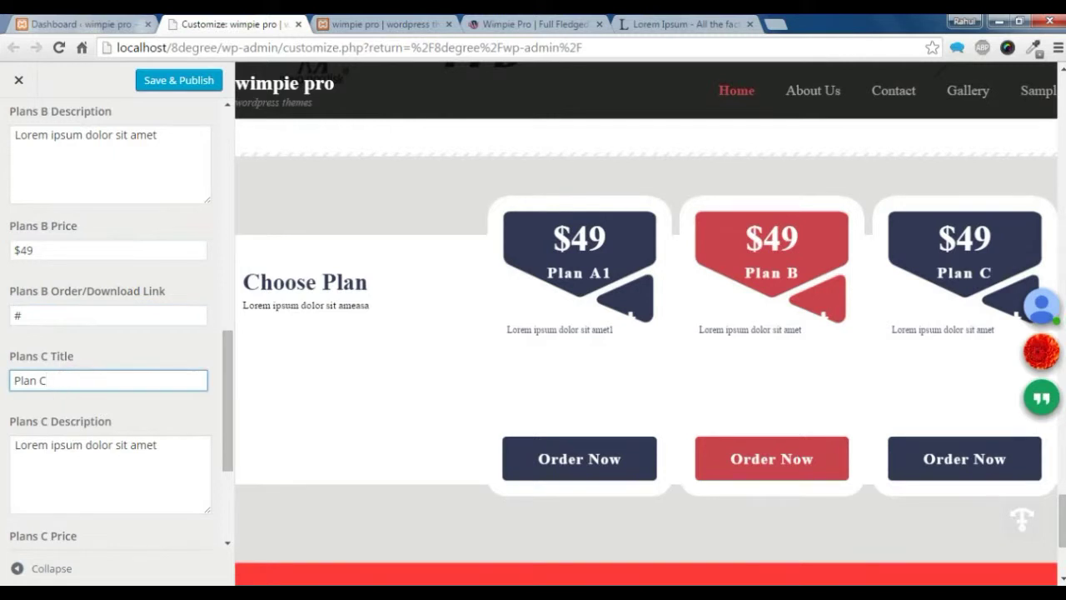
scroll(67, 455, down, 1)
click(91, 396)
click(74, 479)
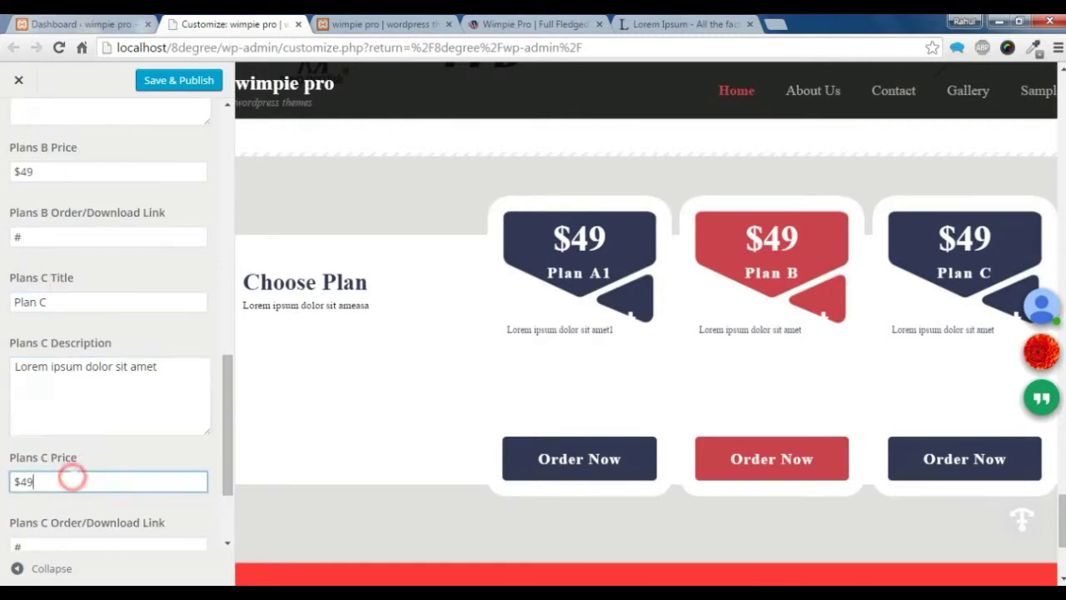
scroll(72, 476, down, 2)
click(85, 404)
click(75, 413)
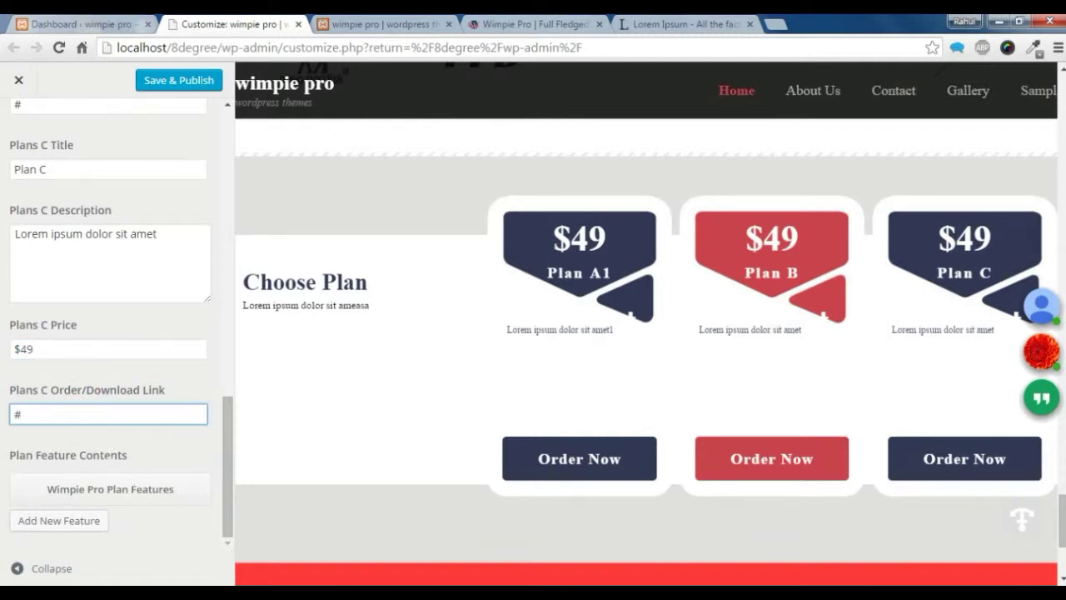
- Title the existing plan feature "aaa" and include it in Plan A and Plan B
click(108, 486)
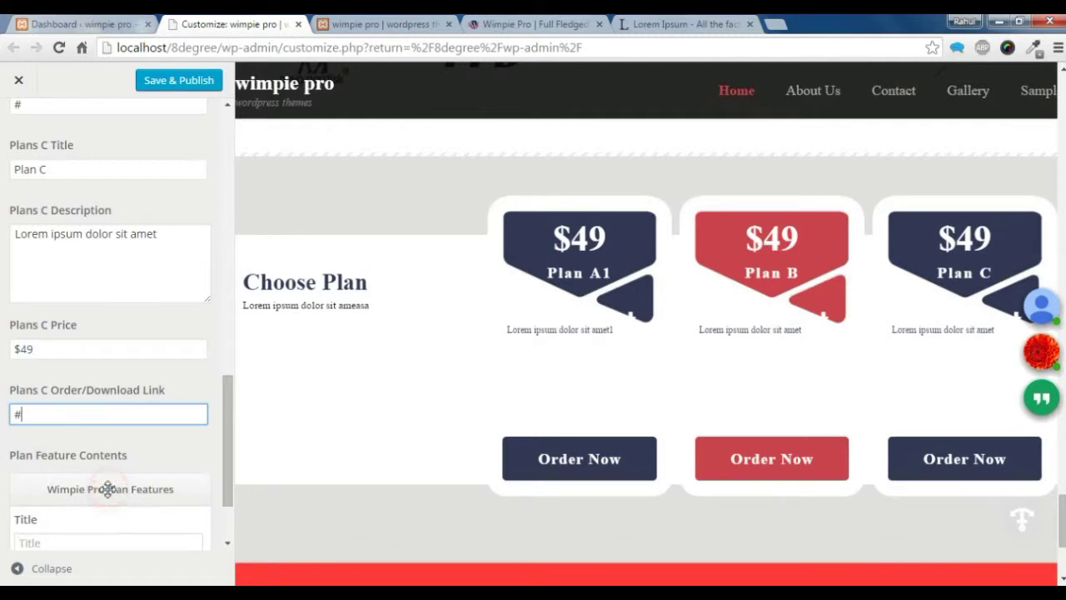
scroll(104, 471, down, 1)
scroll(104, 471, down, 1)
click(75, 439)
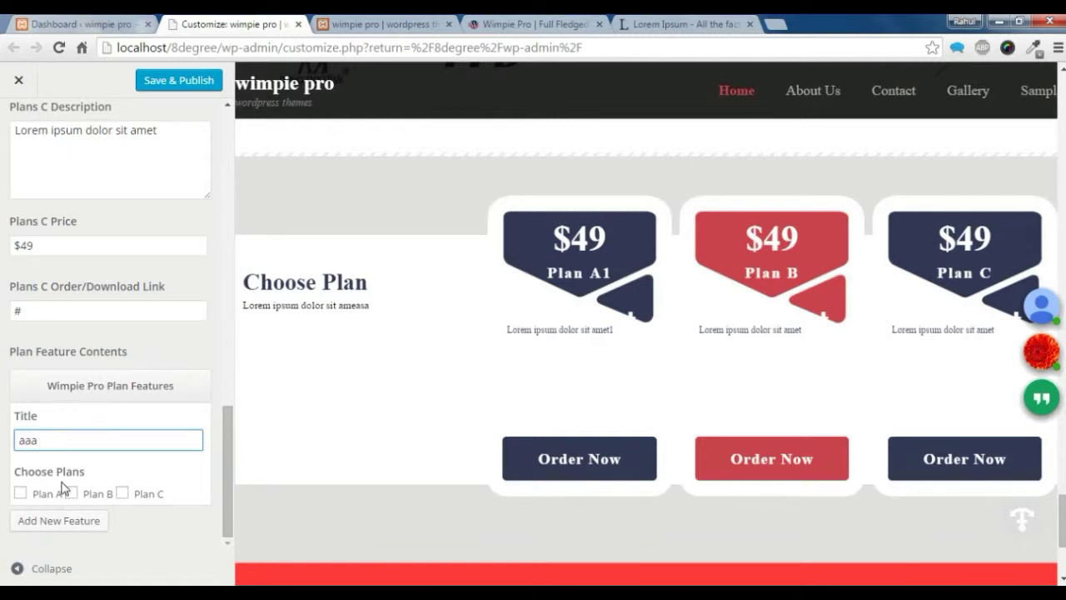
click(20, 493)
click(72, 493)
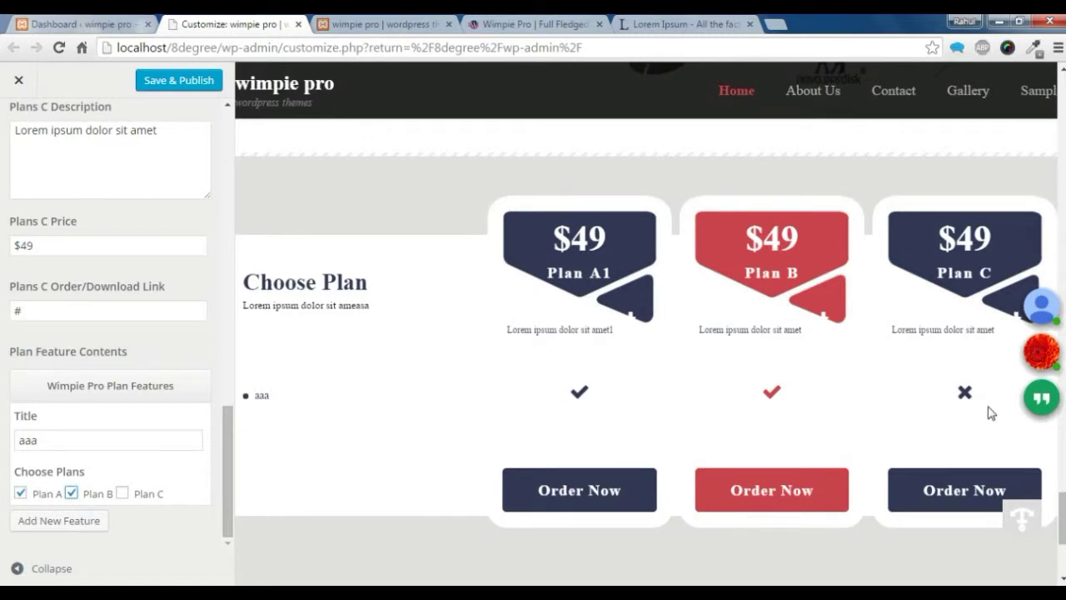
- Add a new plan feature titled "bbb" and include it in Plan C only
click(76, 520)
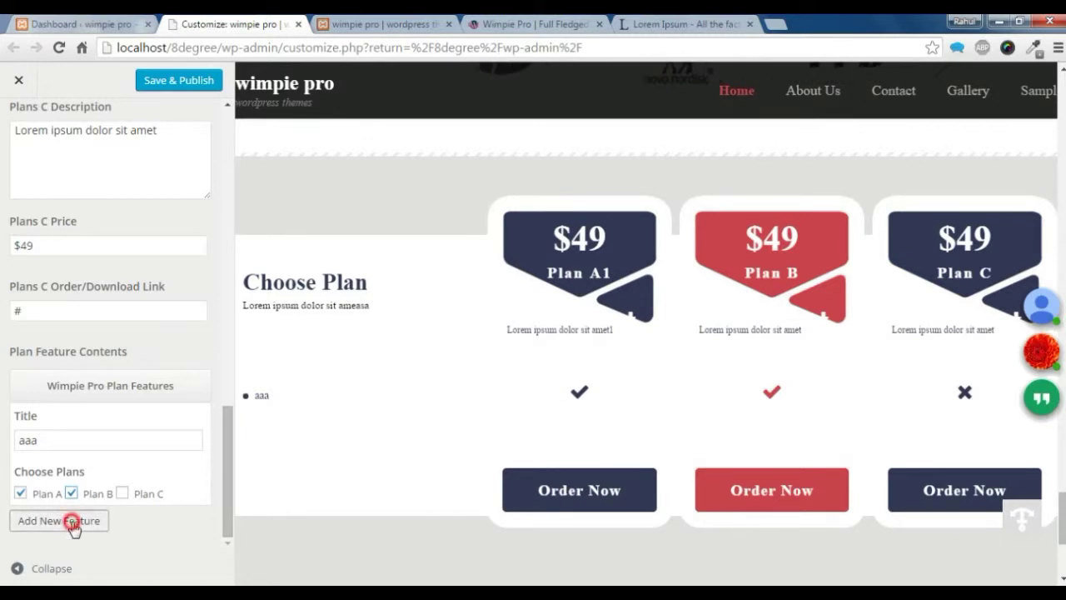
click(91, 418)
text(b)
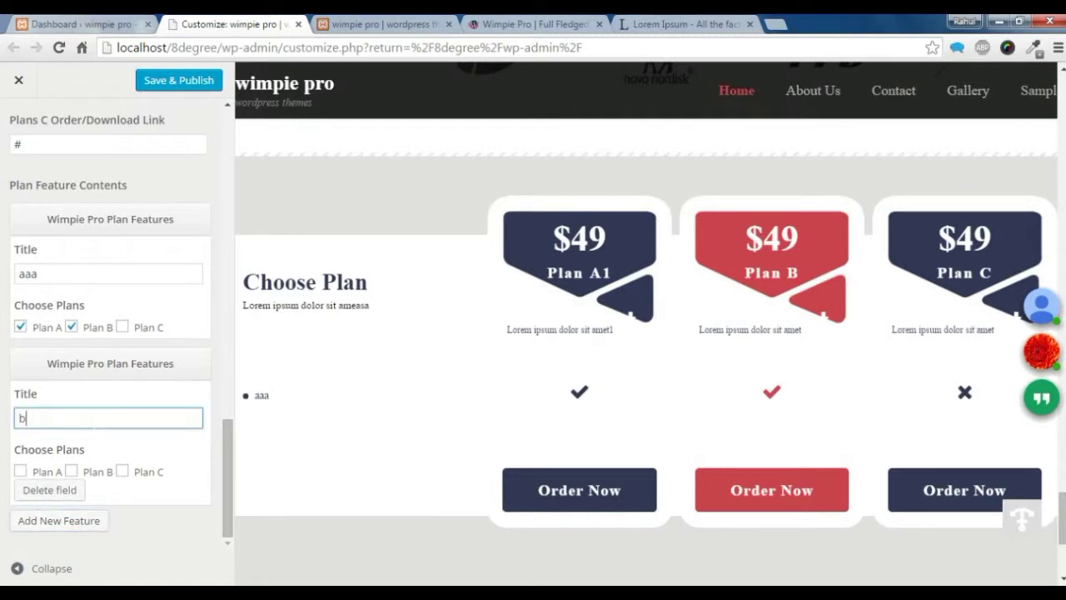
text(bb)
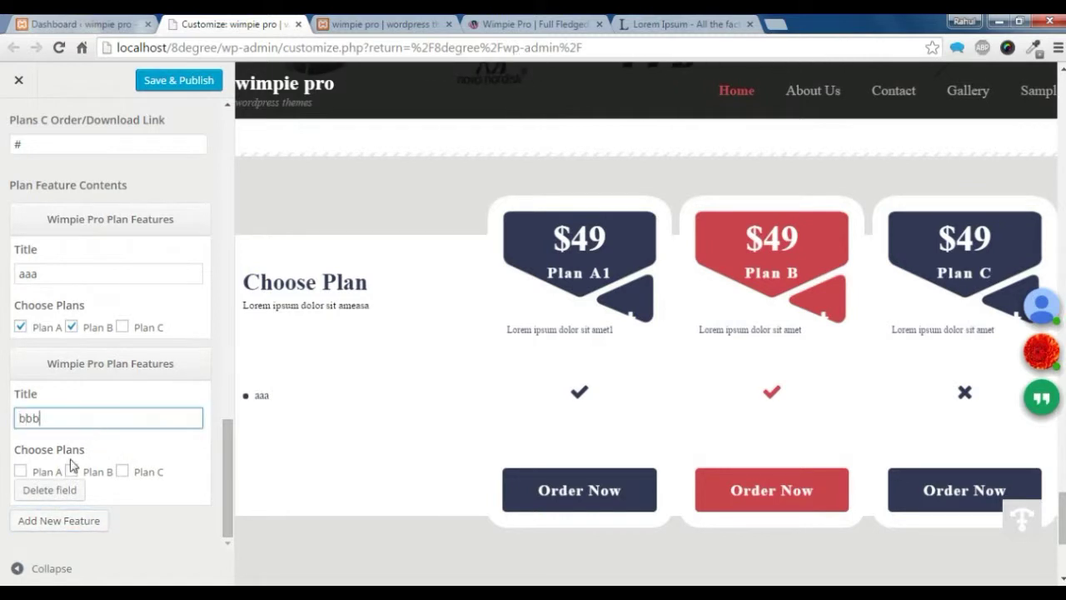
click(122, 471)
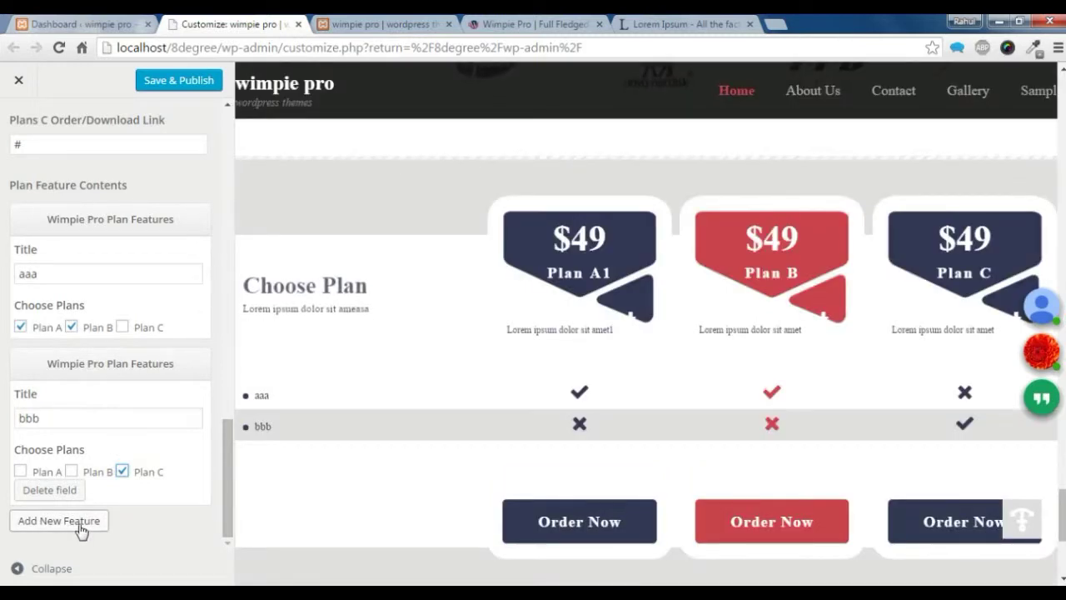
- Add another plan feature titled "ccc" and include it in Plan B and Plan C
click(80, 528)
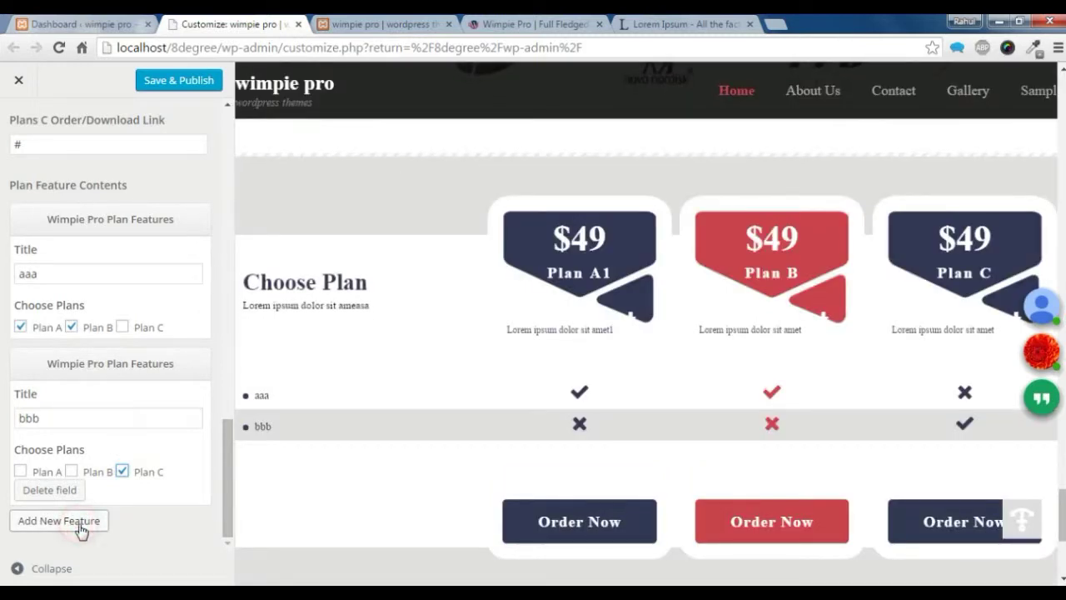
scroll(167, 518, down, 2)
click(84, 421)
text(ccc)
click(79, 470)
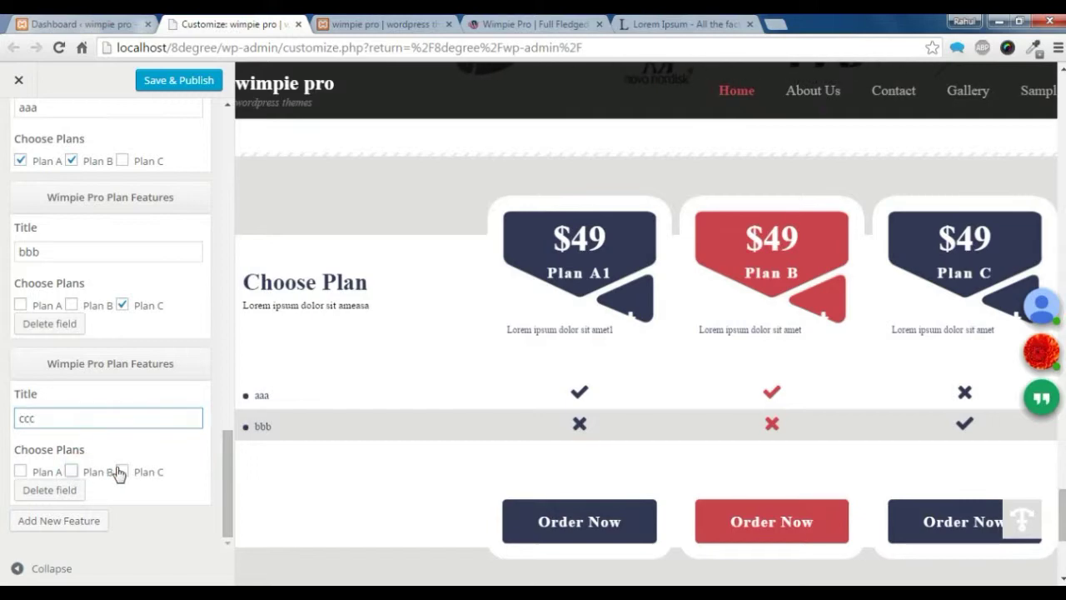
click(122, 471)
click(72, 471)
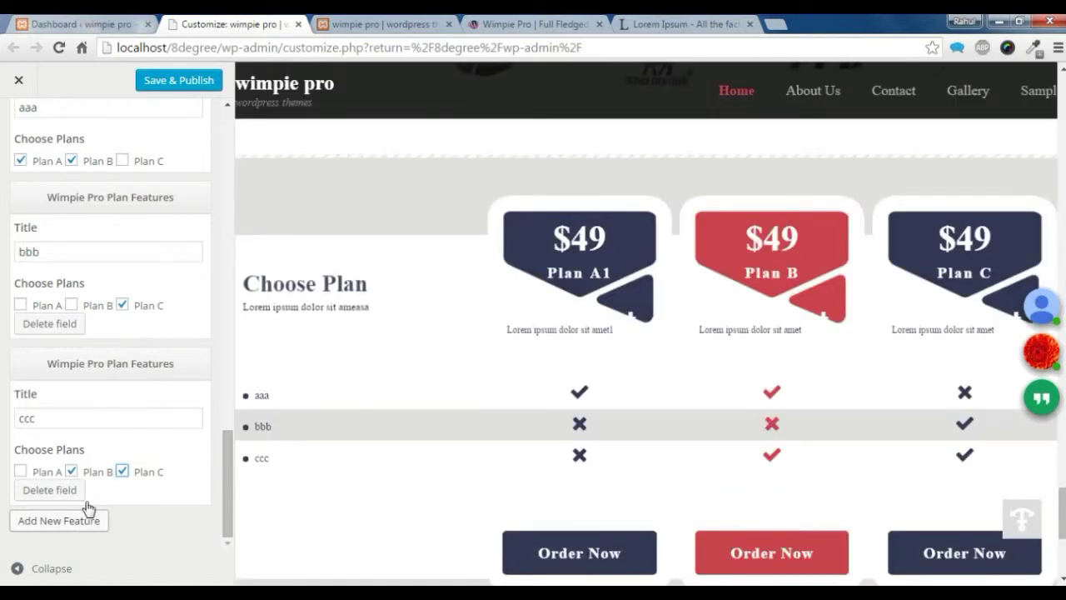
- Publish the plan changes and check the Choose Plan pricing table on the reloaded live homepage
scroll(118, 410, up, 4)
scroll(140, 256, up, 4)
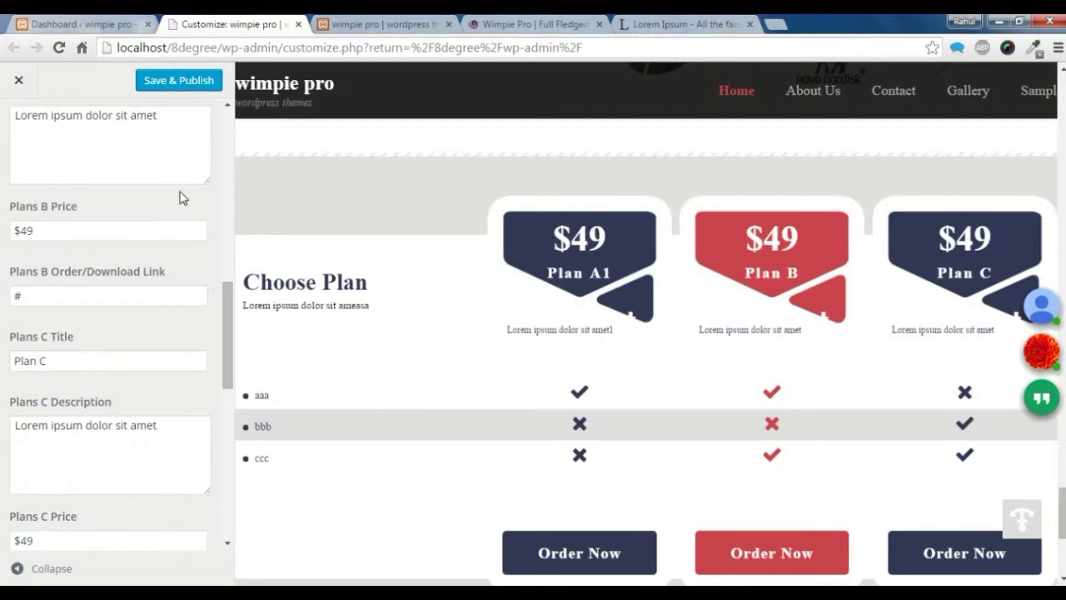
click(177, 83)
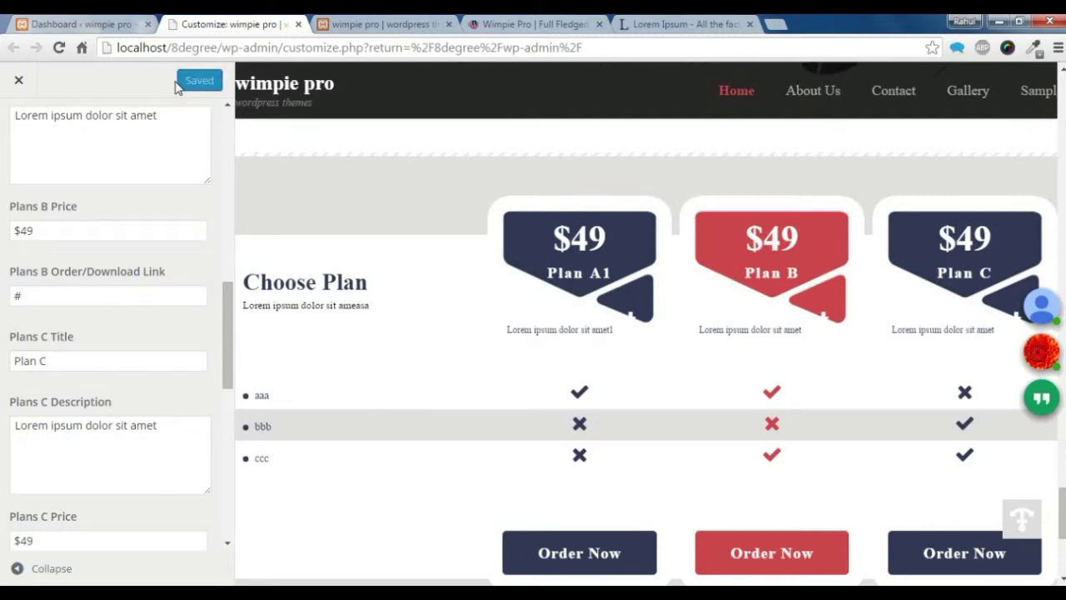
click(360, 21)
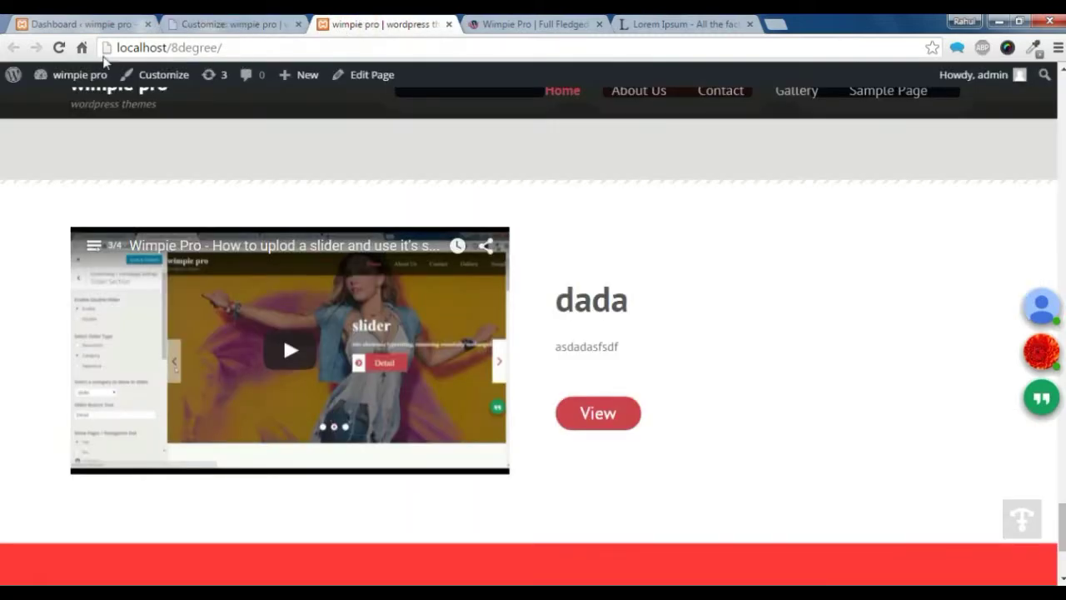
click(59, 48)
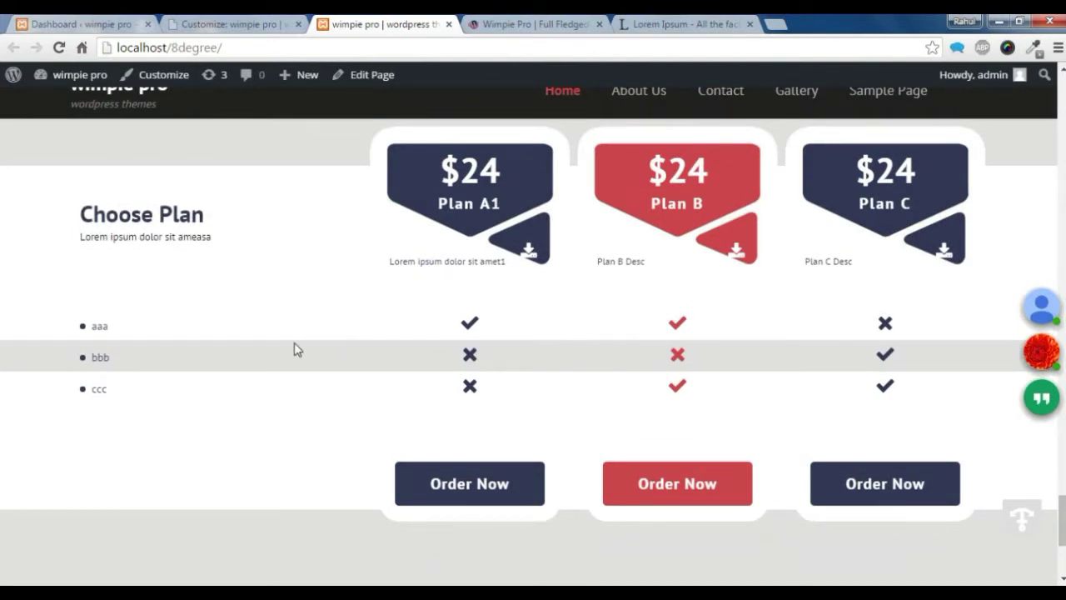
scroll(294, 342, down, 2)
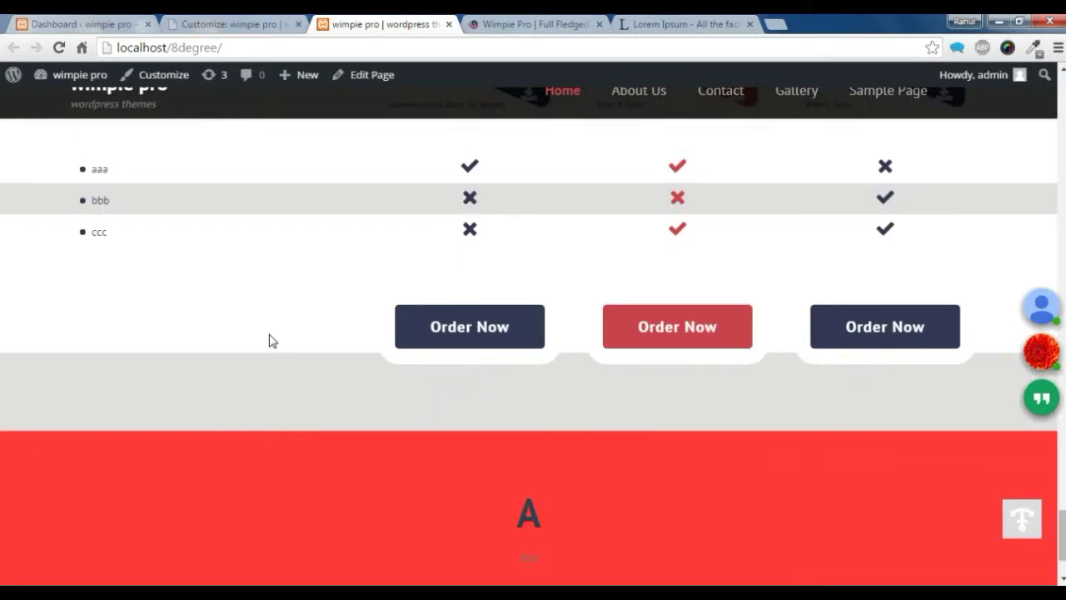
- Enable the Call To Action With Video Section in the customizer's Homepage Settings and publish the change
click(221, 28)
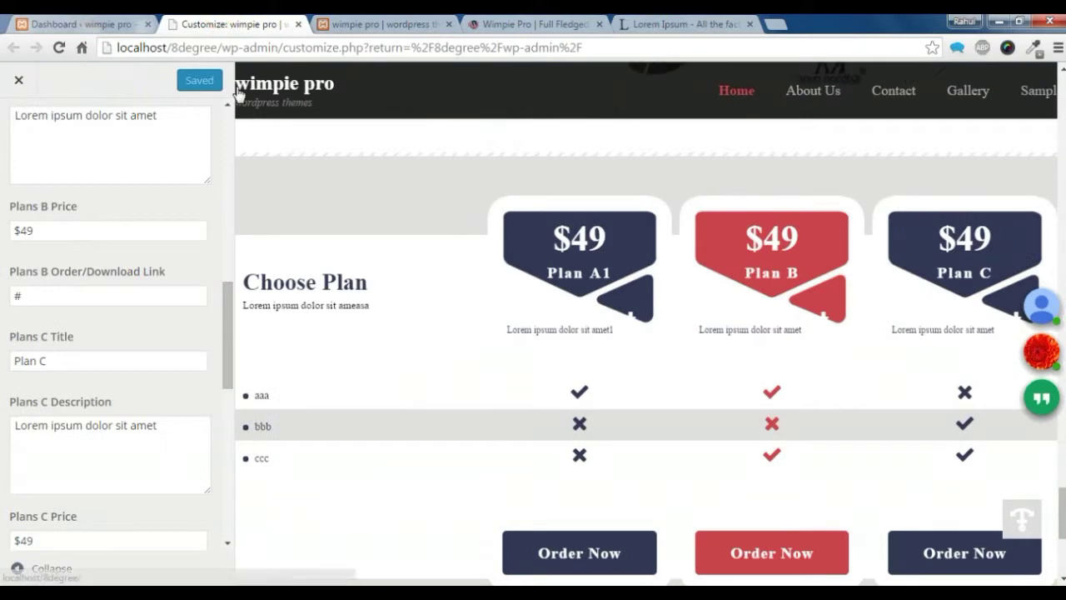
scroll(7, 175, up, 2)
scroll(6, 175, up, 5)
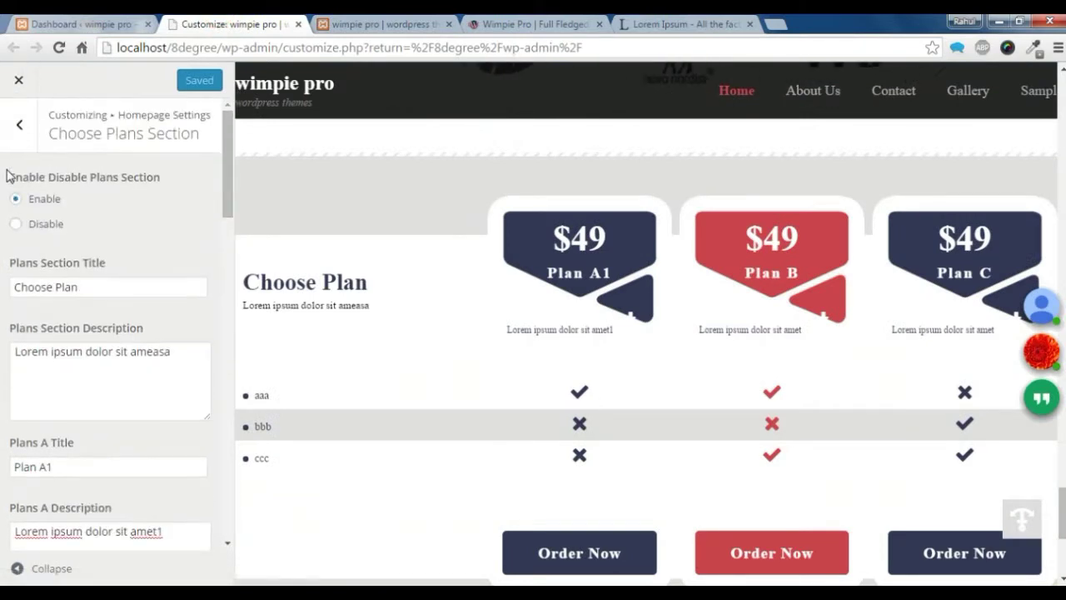
click(18, 123)
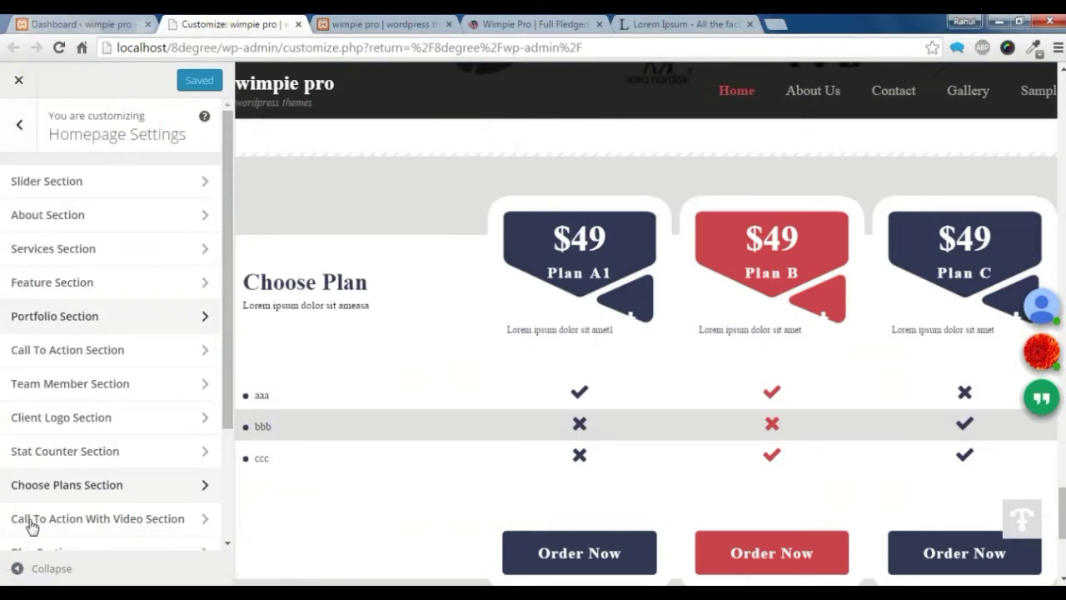
click(40, 524)
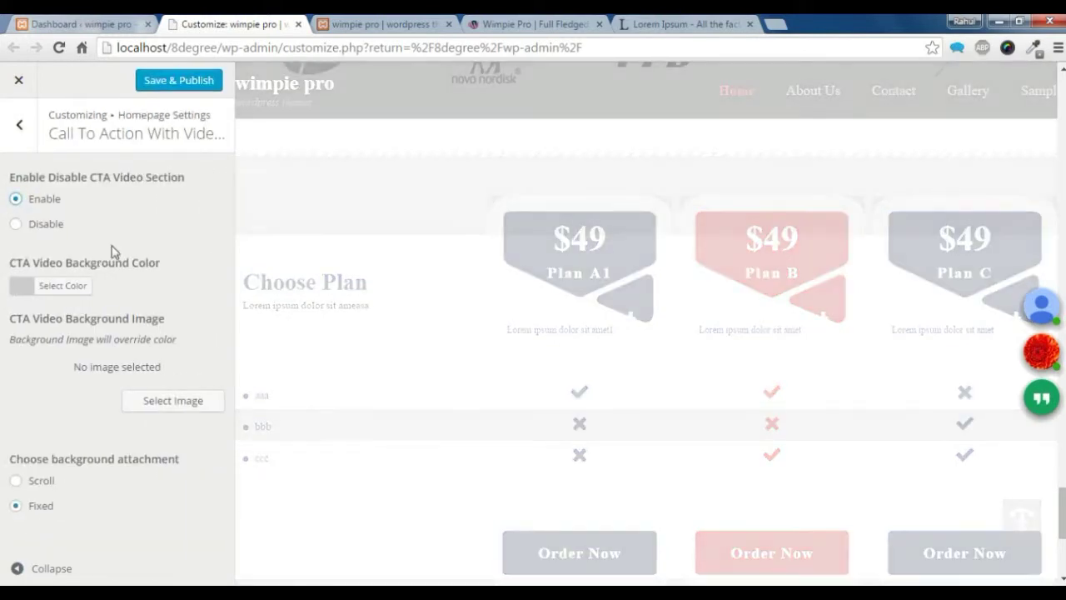
click(184, 83)
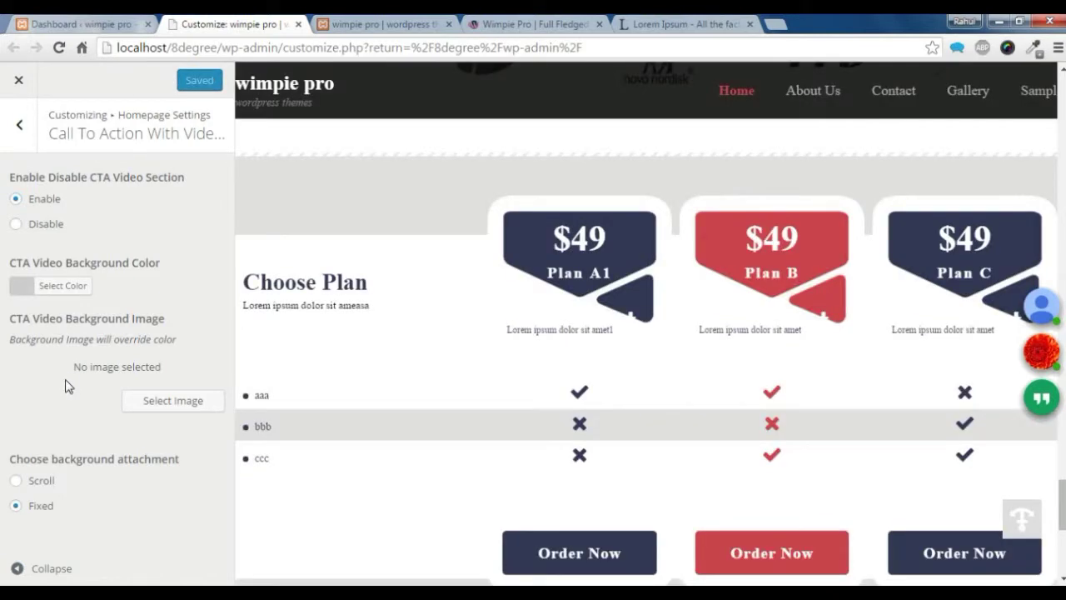
- Add the "ED : Call to Action with Video" widget to the "Call to action with Video" widget area from the WordPress dashboard
click(58, 22)
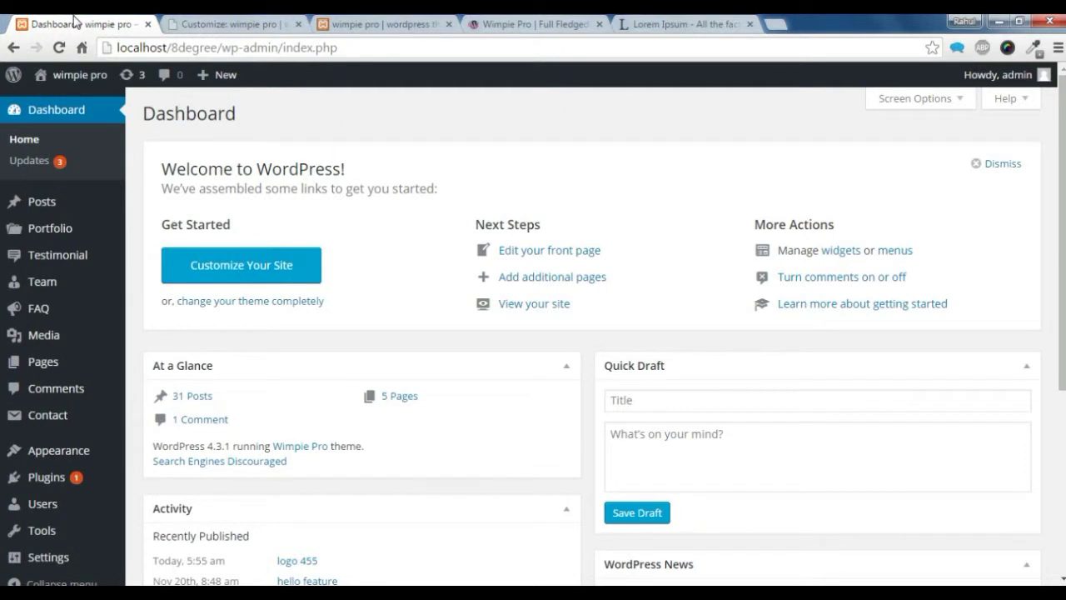
mouse_move(73, 454)
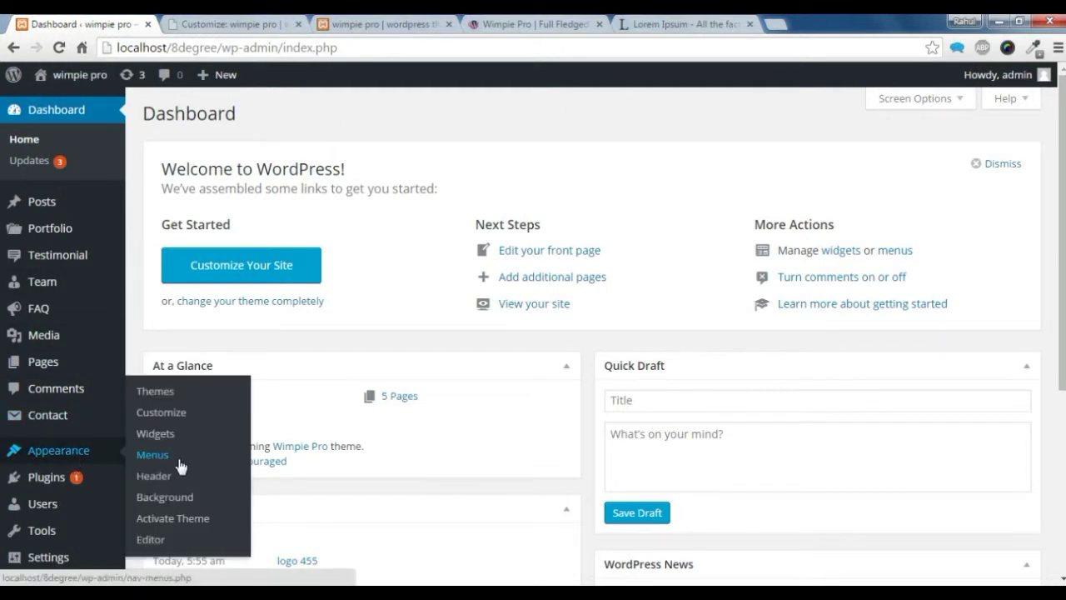
click(167, 438)
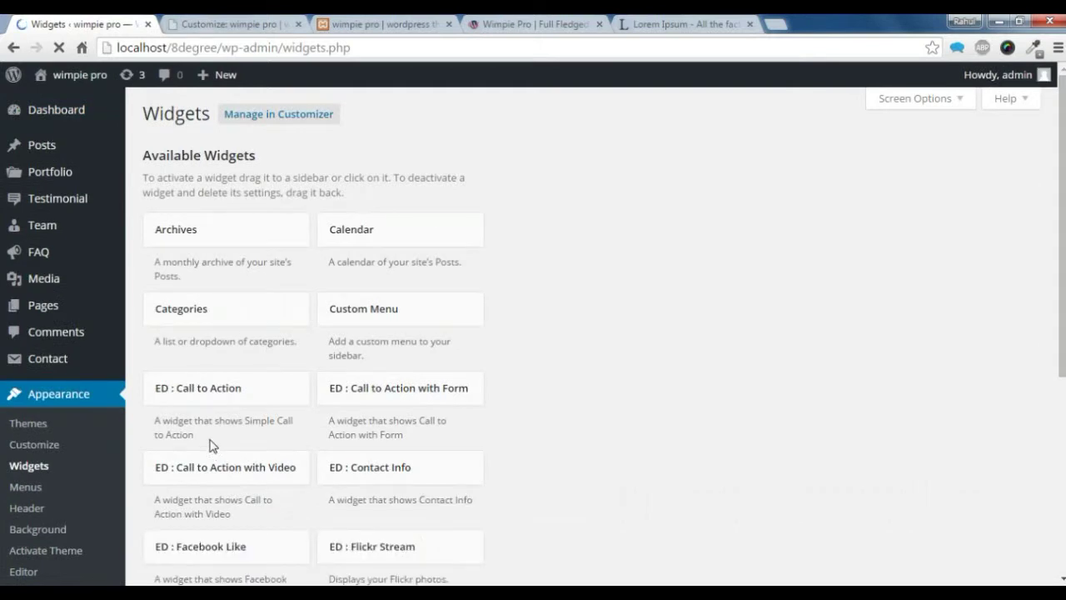
click(273, 474)
scroll(266, 468, down, 3)
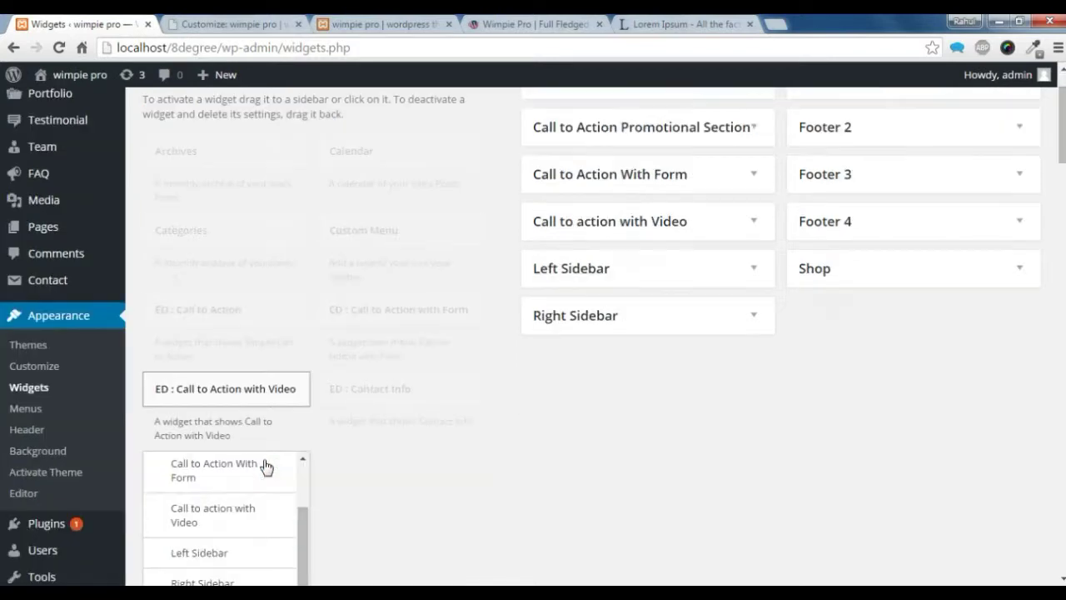
scroll(542, 482, down, 3)
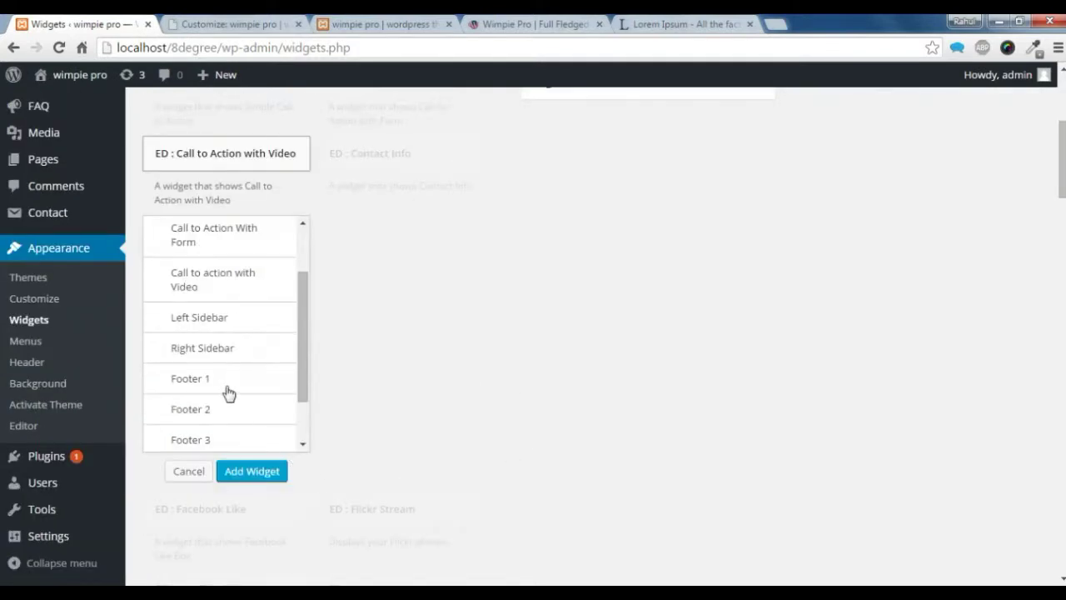
scroll(228, 393, up, 1)
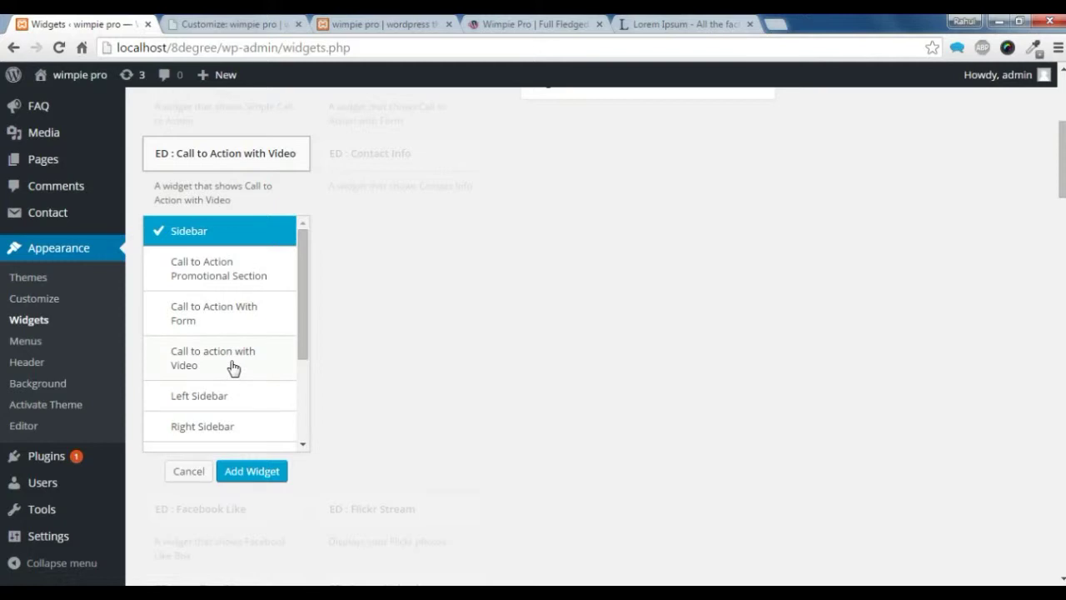
click(233, 366)
click(252, 471)
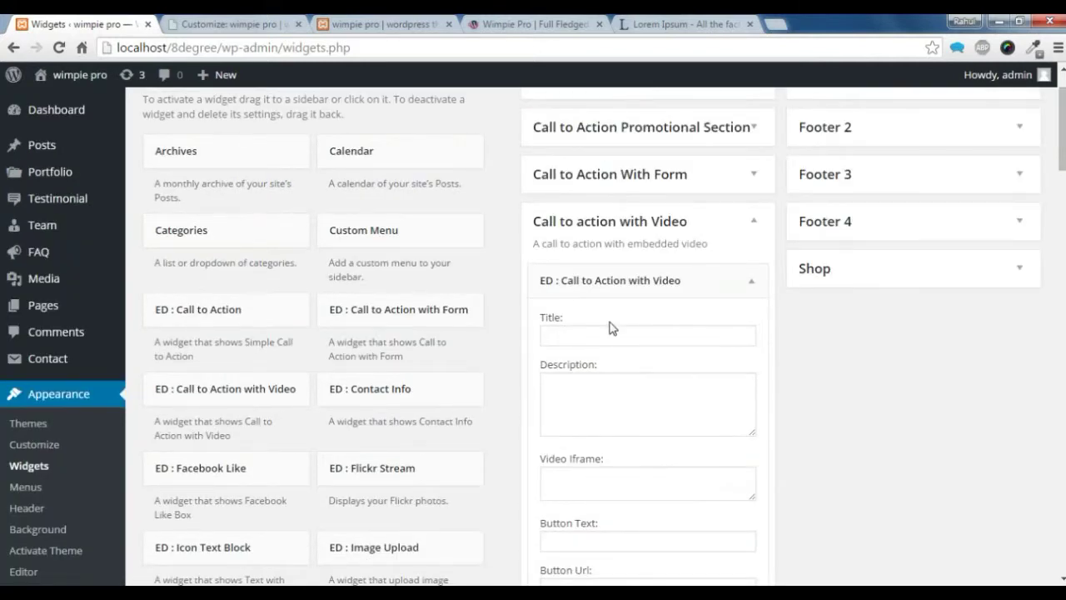
- Title the new video widget "Call to action"
scroll(609, 327, down, 1)
click(586, 241)
click(583, 255)
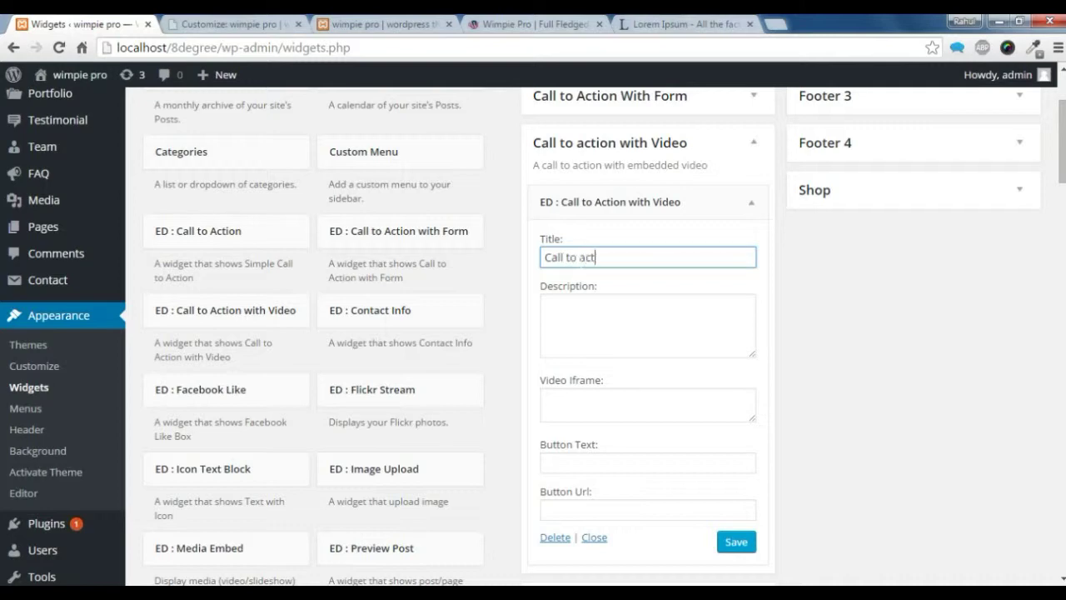
- Try to copy the opening Lorem Ipsum sentences from lipsum.com into the video widget's Description
click(597, 330)
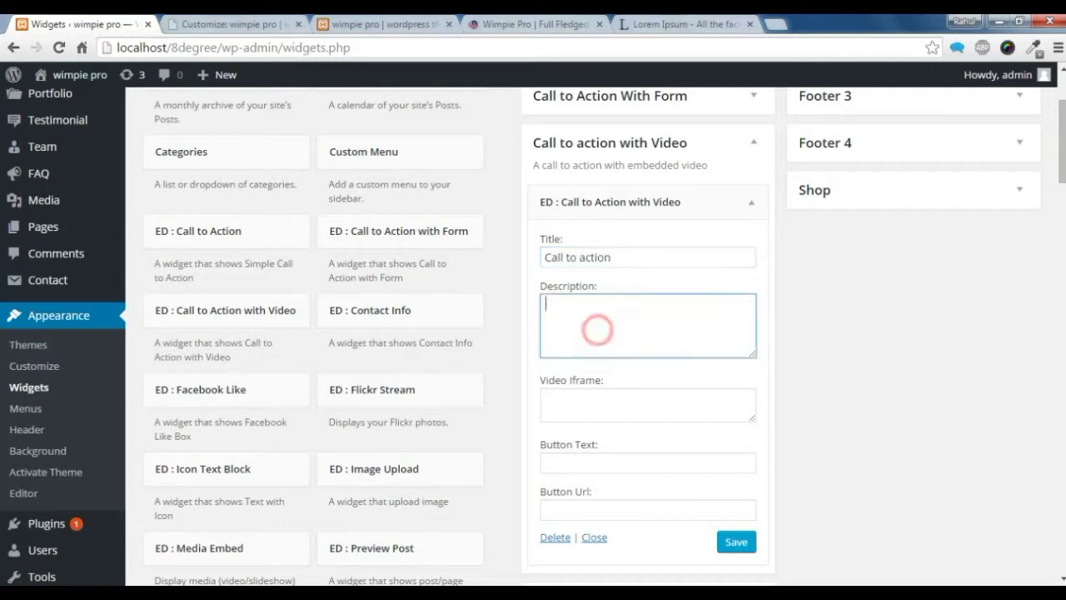
click(661, 24)
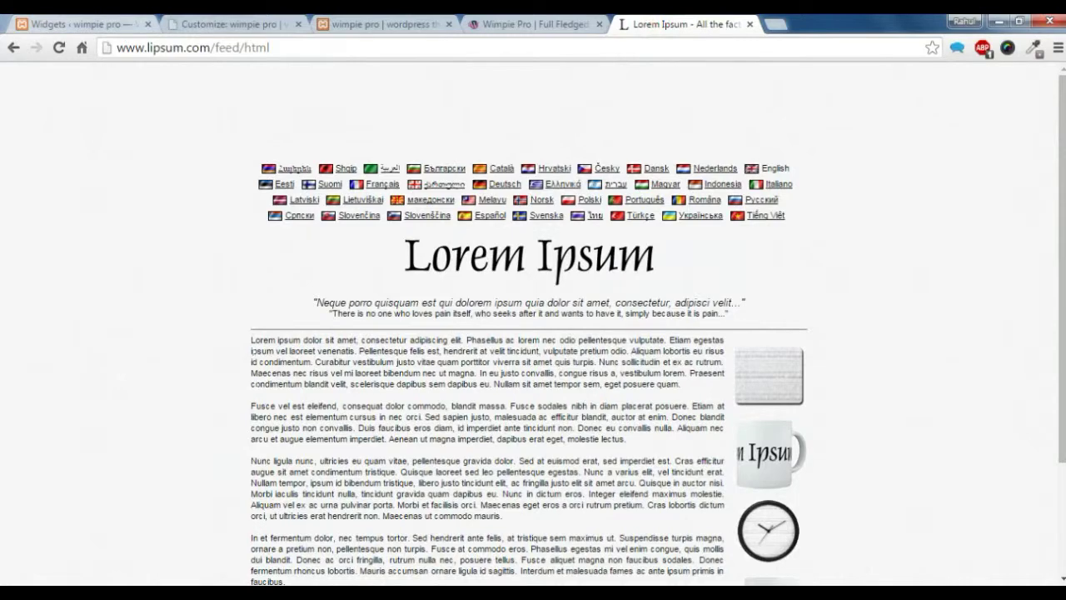
drag(250, 340, 357, 362)
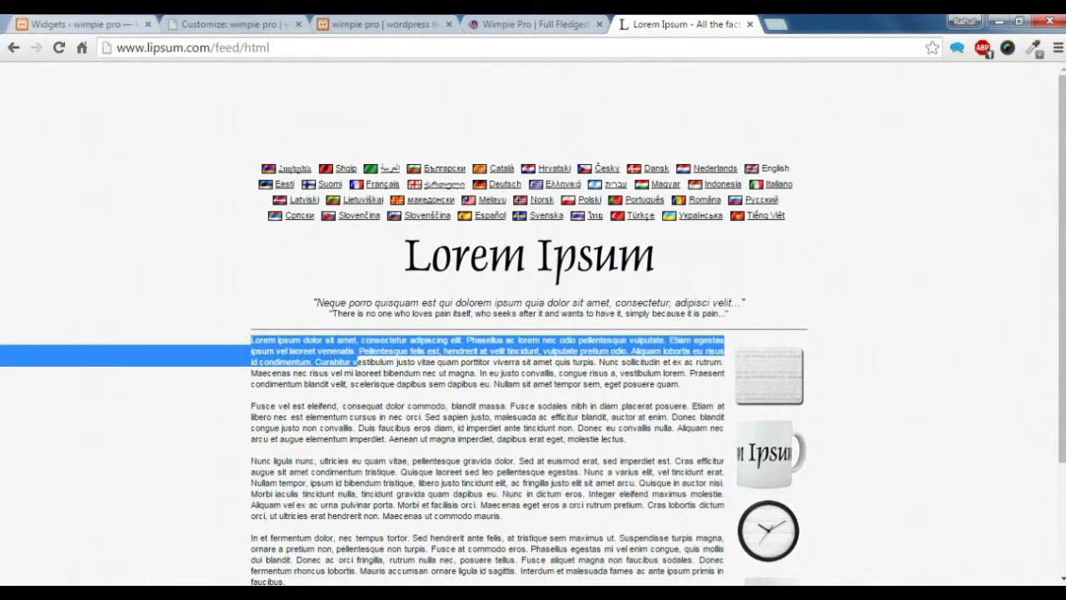
right_click(335, 338)
click(352, 349)
click(44, 24)
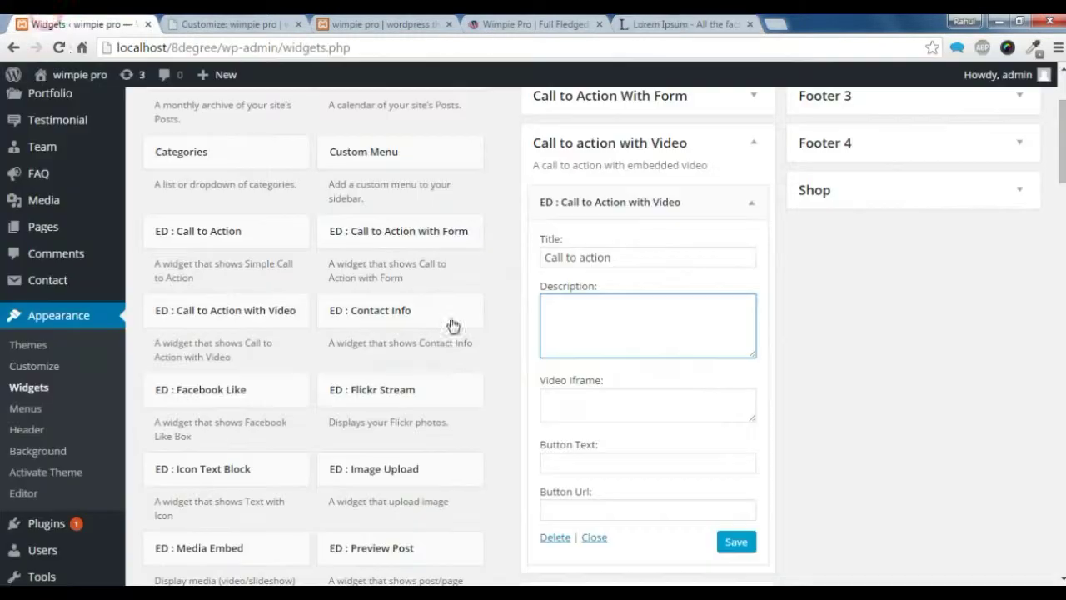
right_click(609, 317)
click(647, 416)
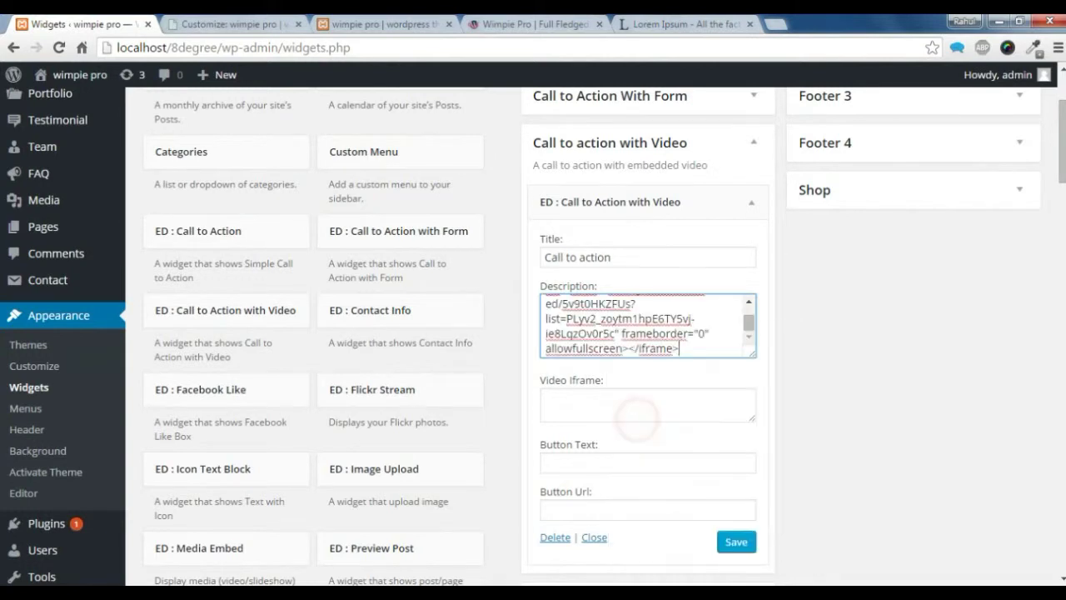
- Open youtube.com in a new browser tab and search for "wimpie pro"
click(593, 408)
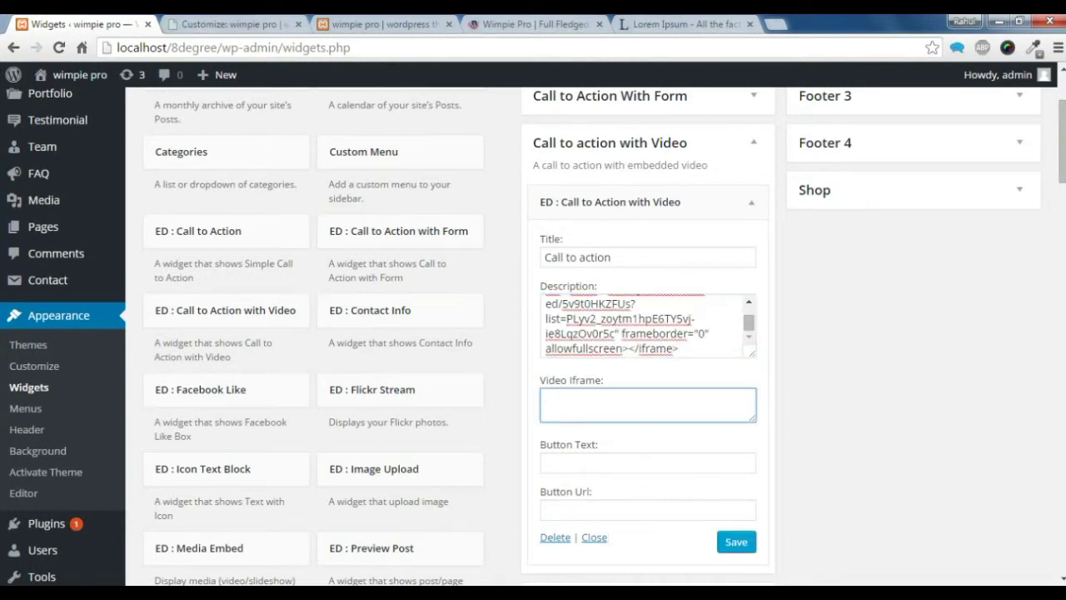
click(776, 24)
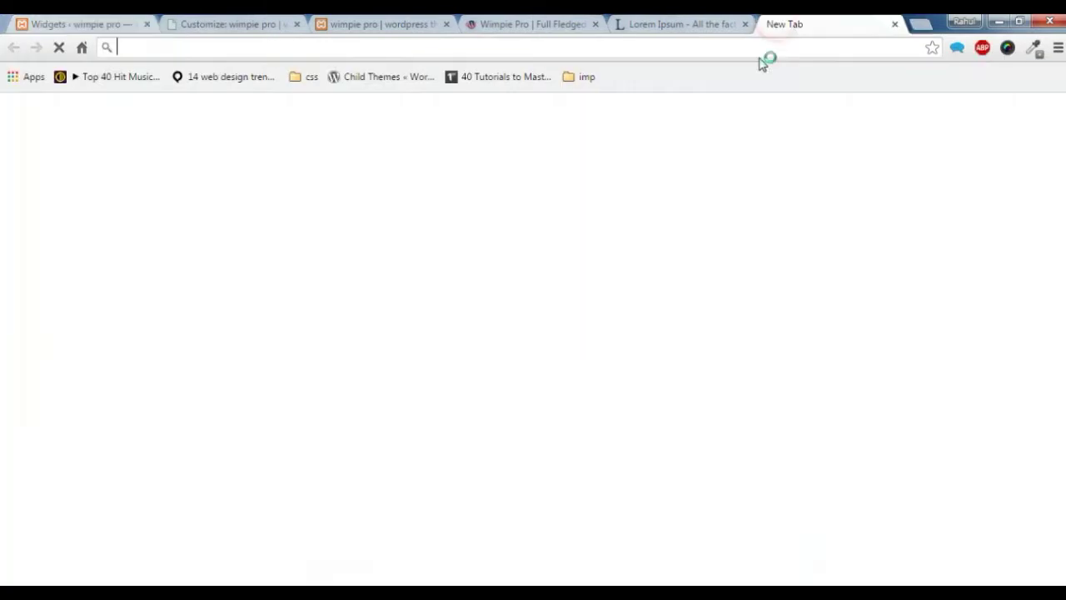
click(753, 47)
text(youtube.com)
key(Return)
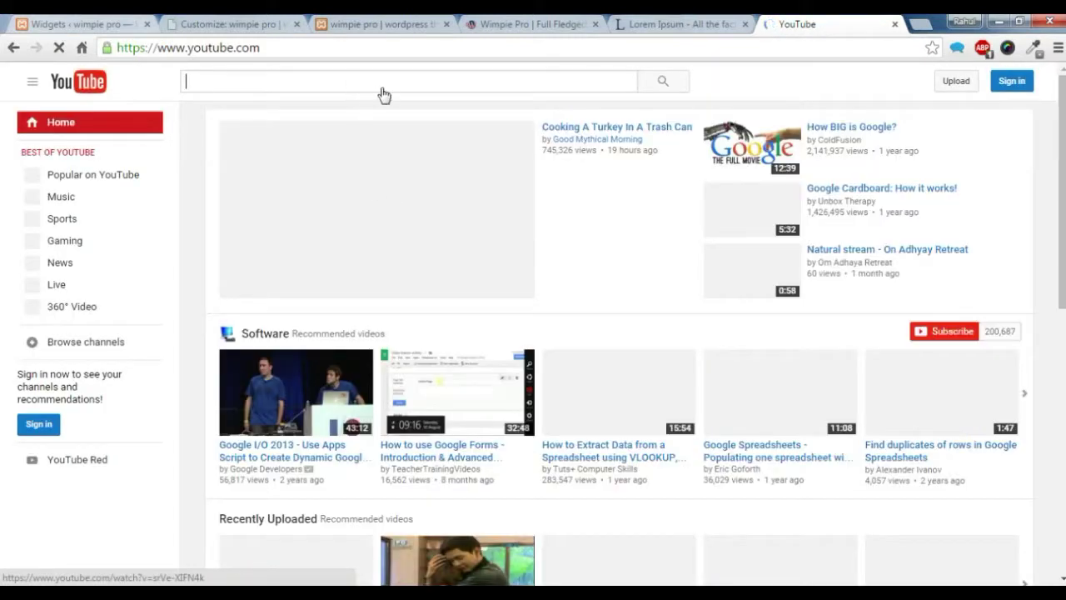
text(wo)
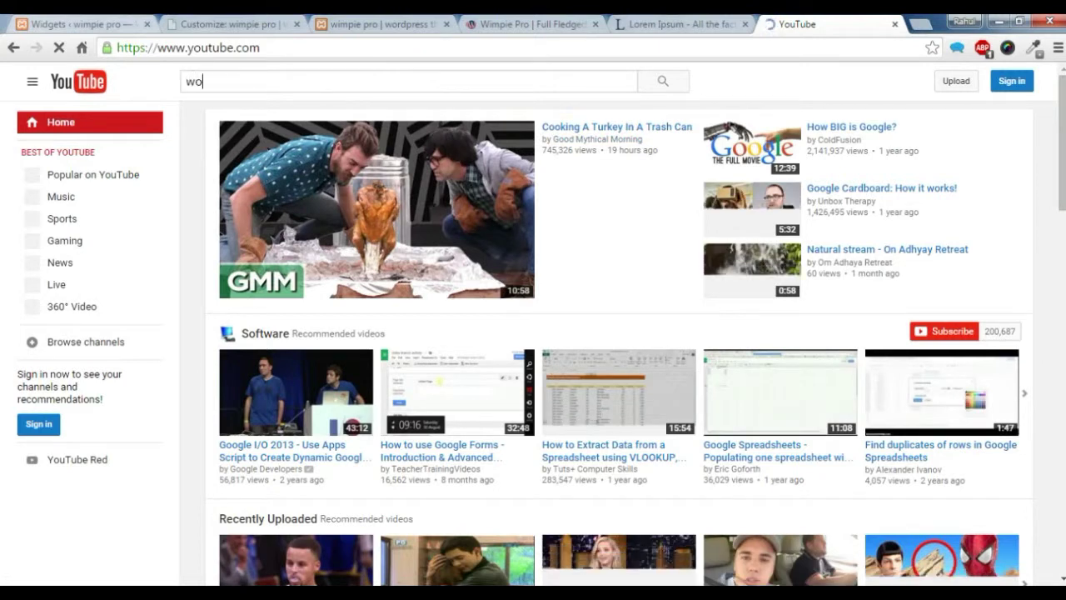
text(impie pr)
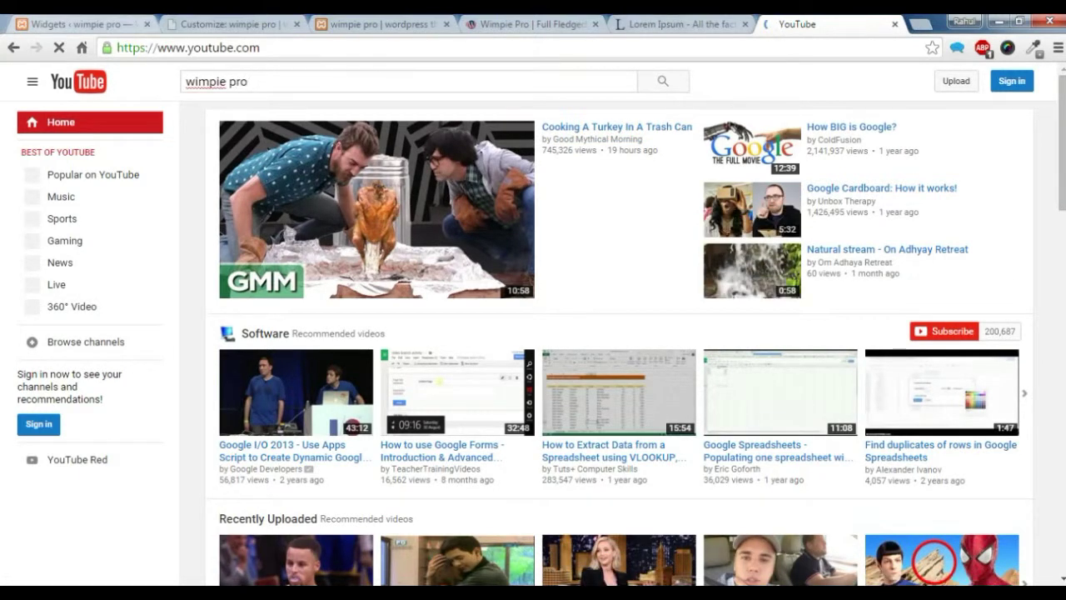
key(Return)
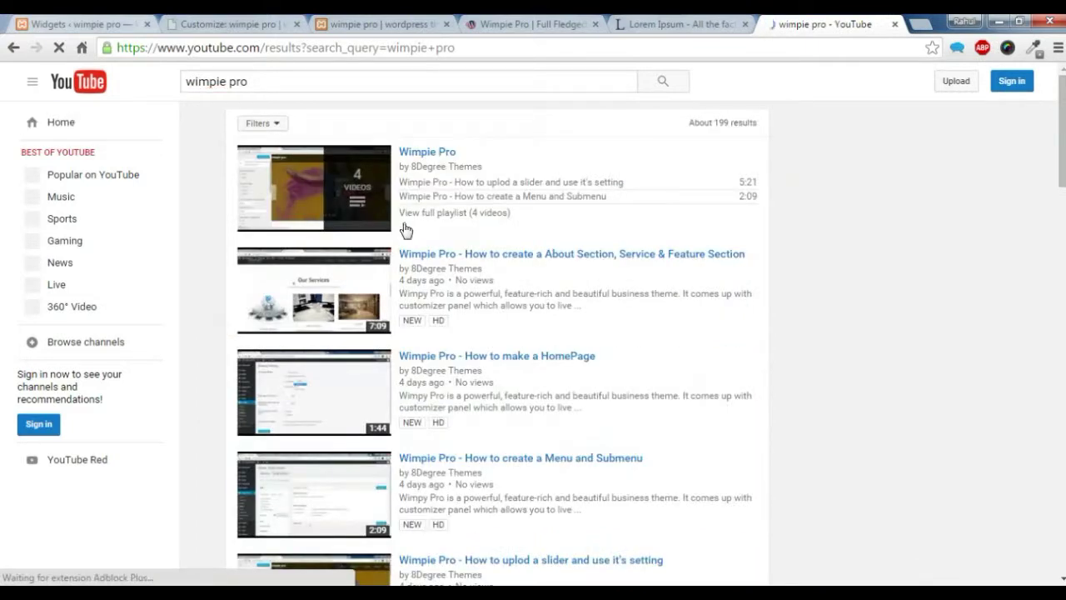
- Open the video "Wimpie Pro - How to create a About Section, Service & Feature Section" and copy its embed iframe code
click(437, 257)
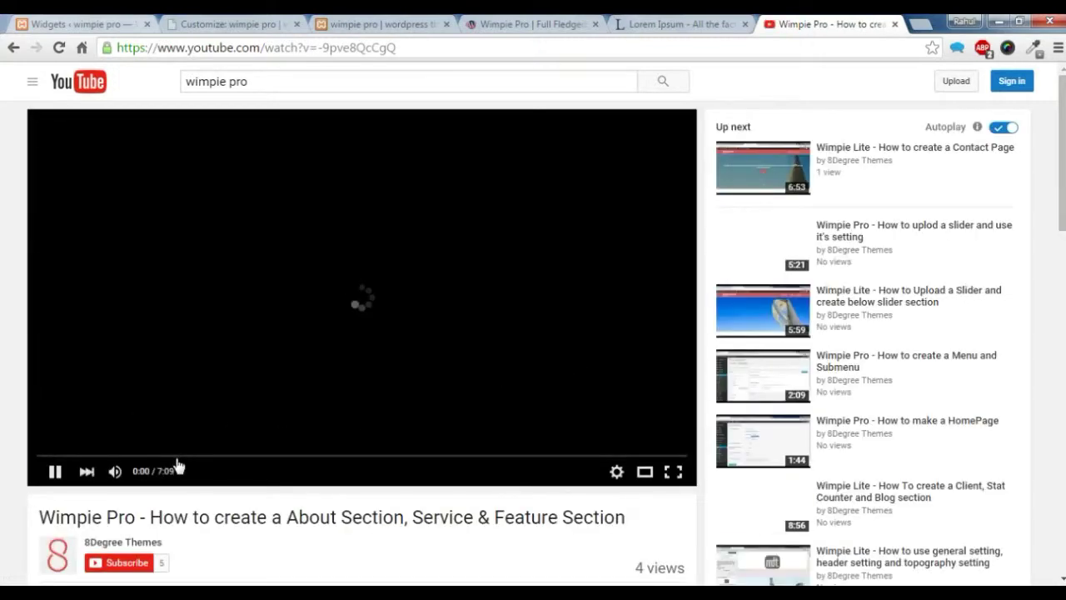
scroll(208, 472, down, 3)
scroll(197, 455, up, 1)
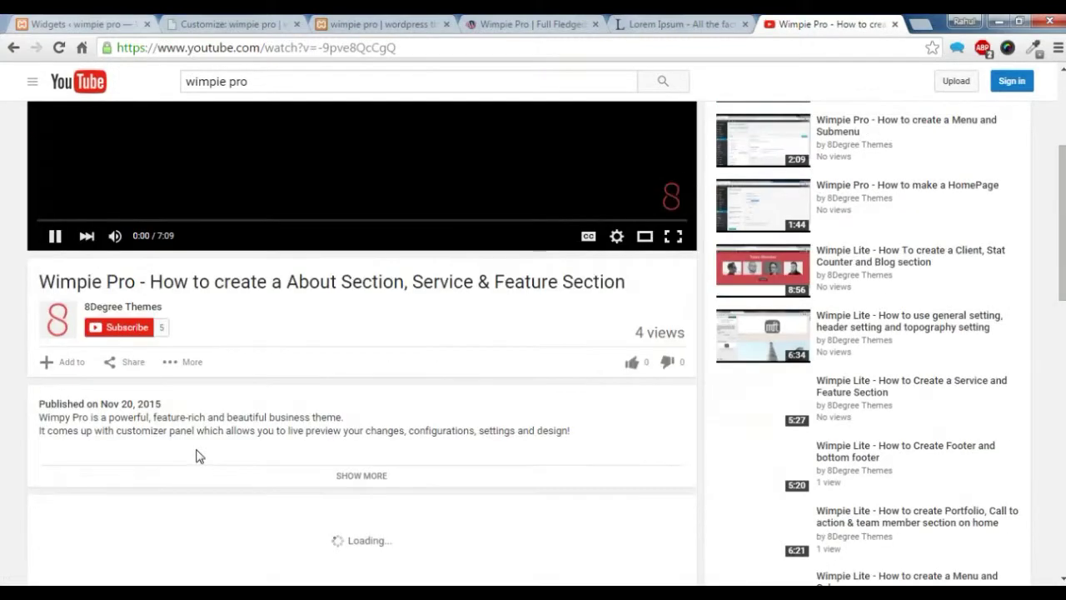
click(131, 364)
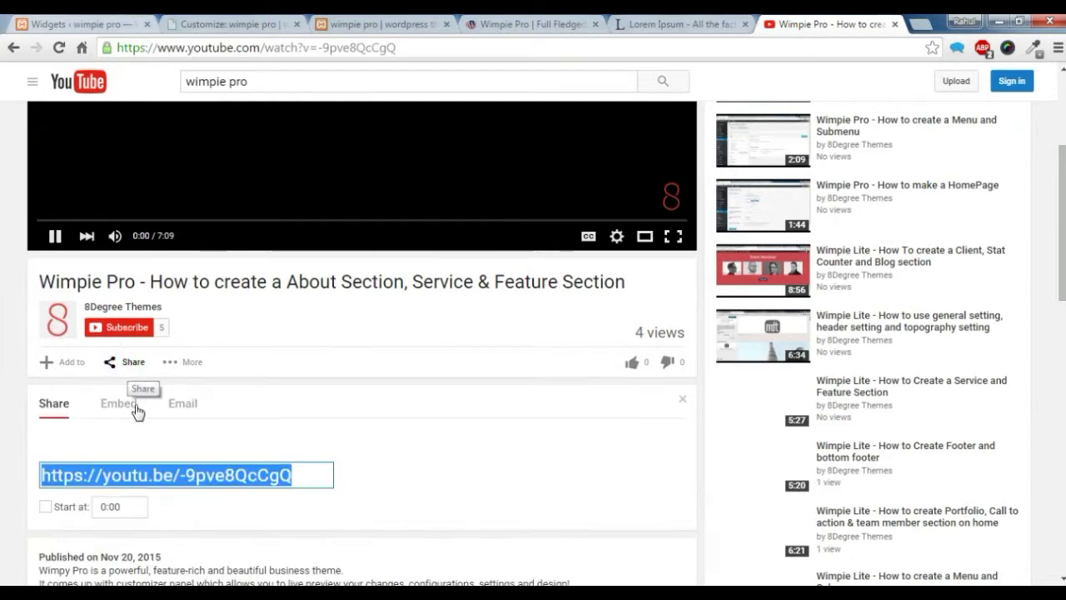
click(116, 404)
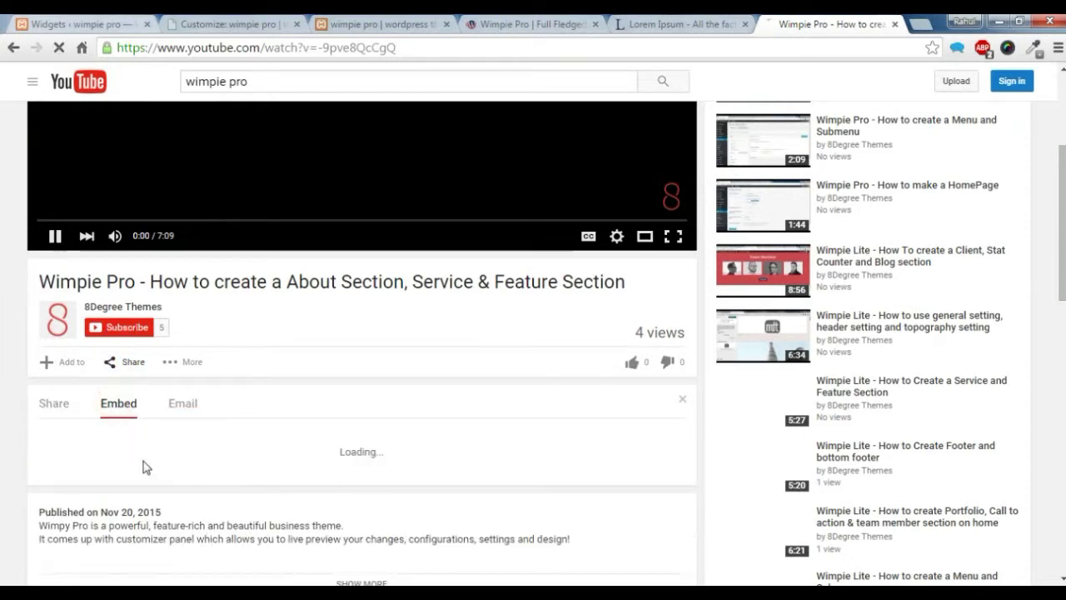
right_click(252, 439)
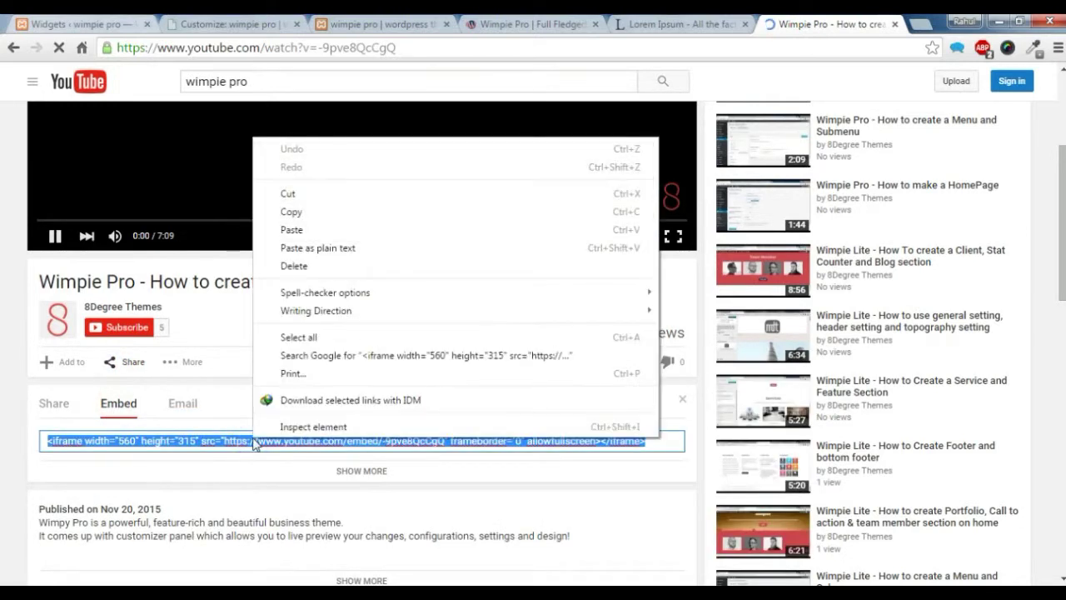
click(292, 212)
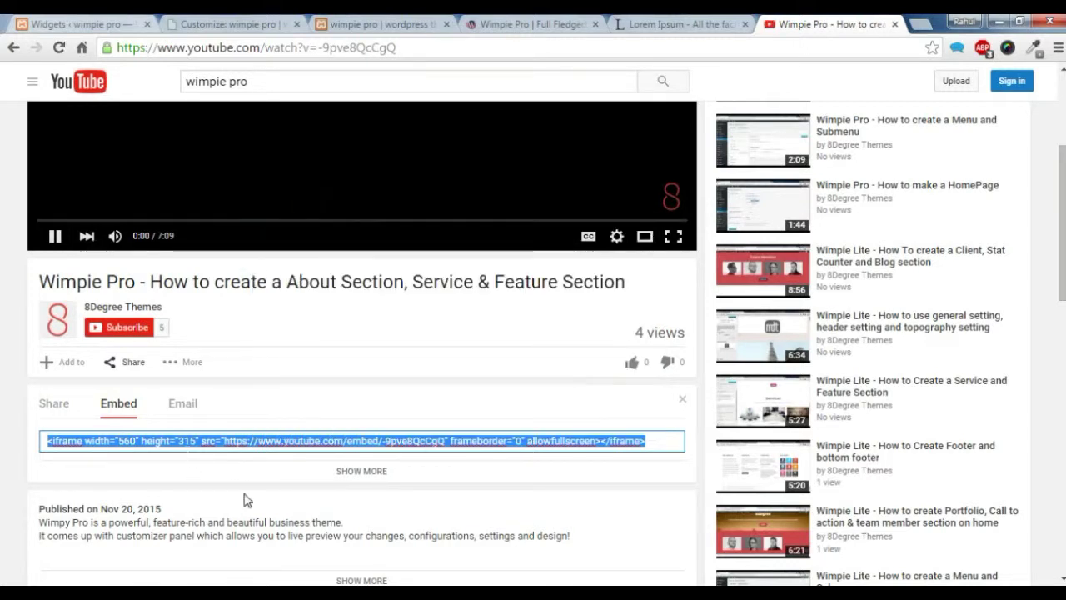
- Paste the copied embed code into the video widget's Video Iframe and set its Button Text to "View"
click(103, 20)
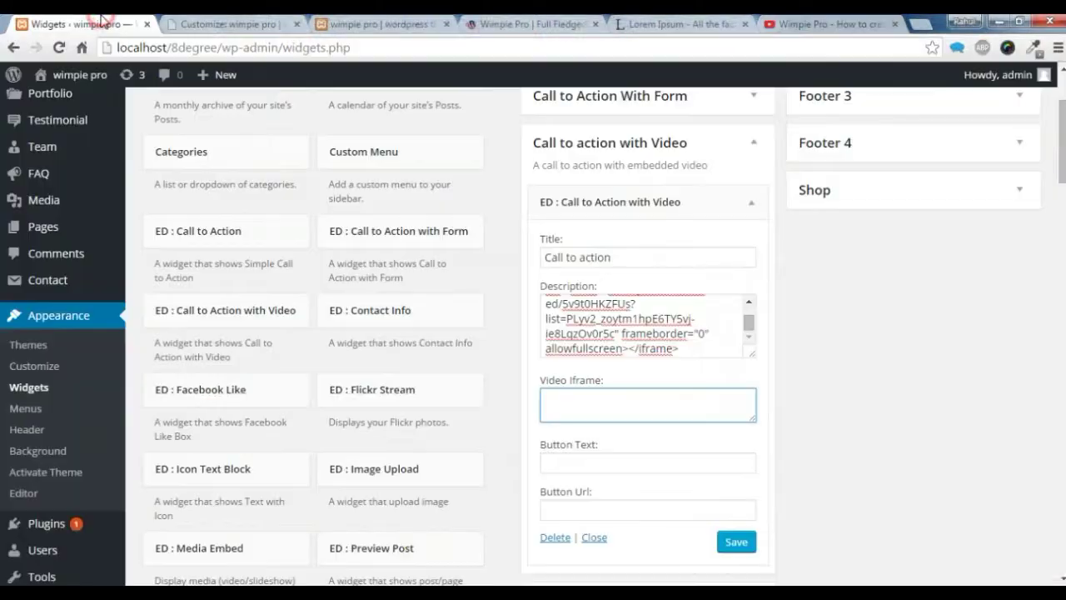
right_click(605, 399)
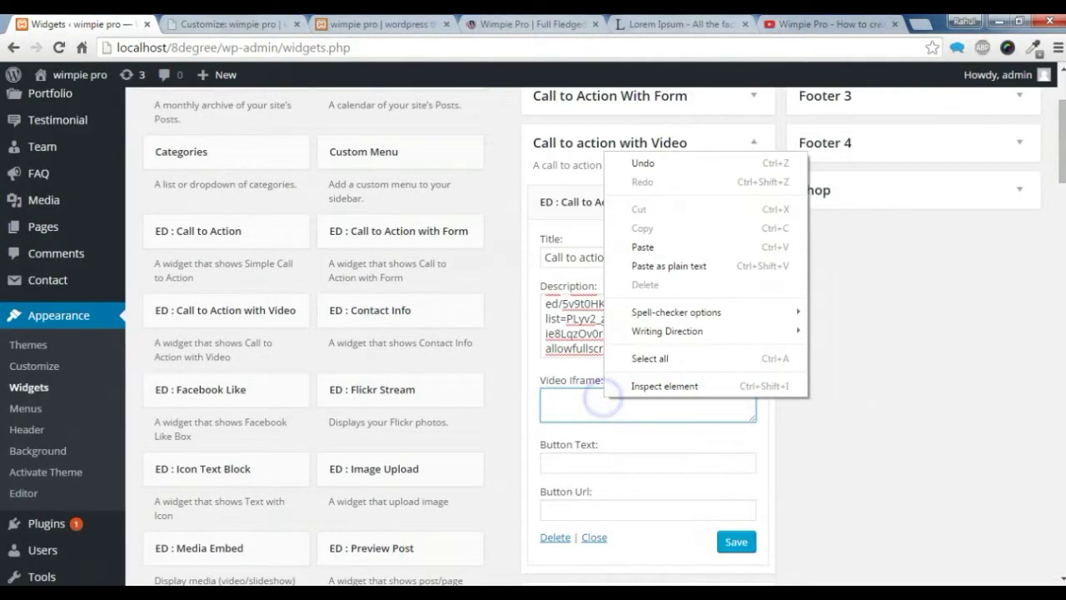
click(633, 247)
click(683, 460)
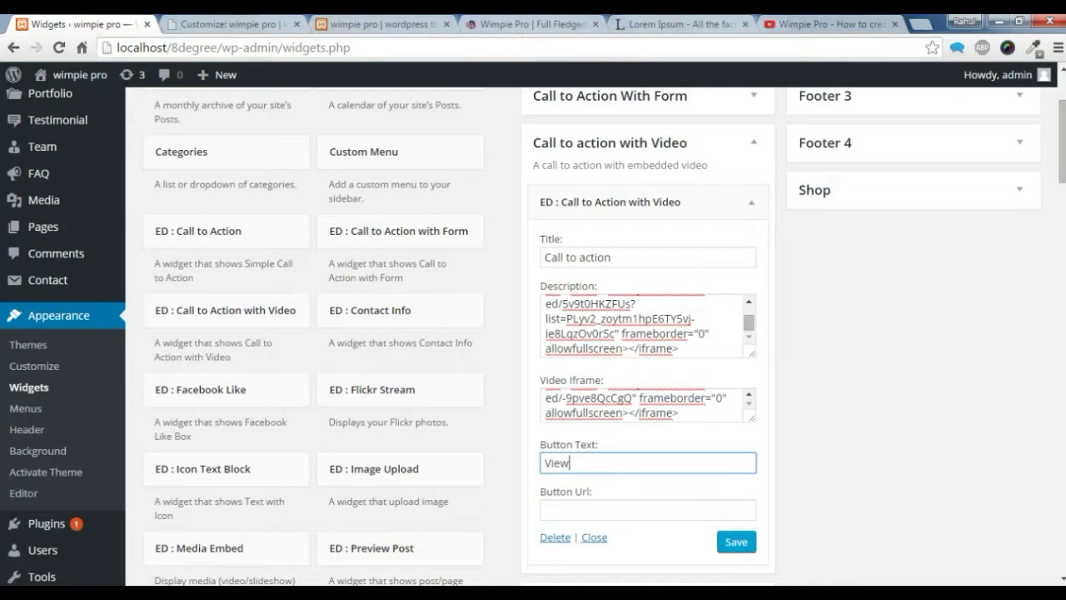
- Copy the YouTube video's page address for the widget's Button Url
click(577, 515)
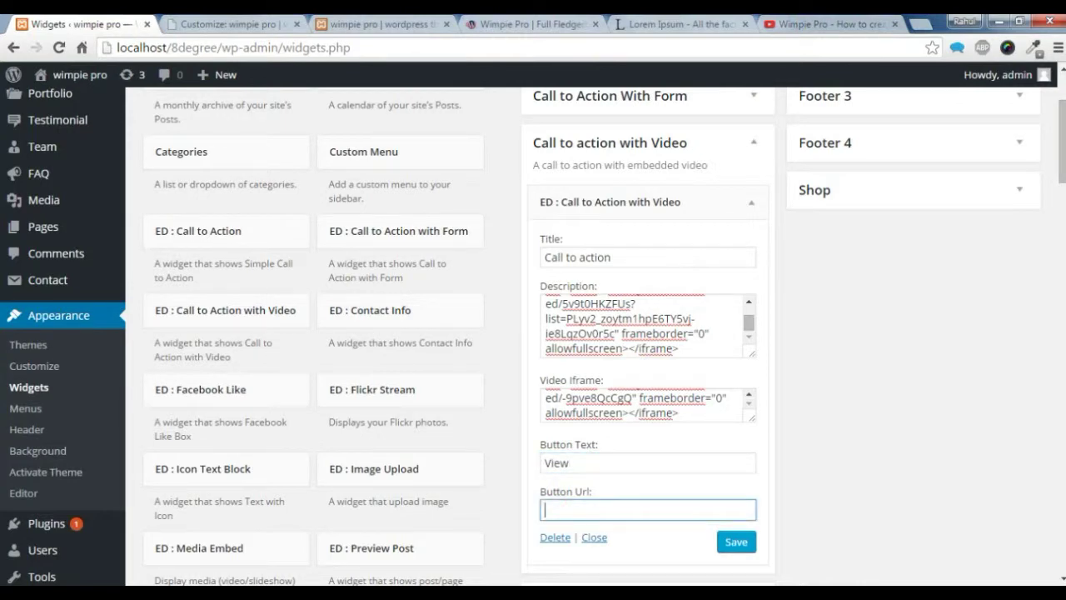
click(850, 24)
click(374, 52)
right_click(375, 51)
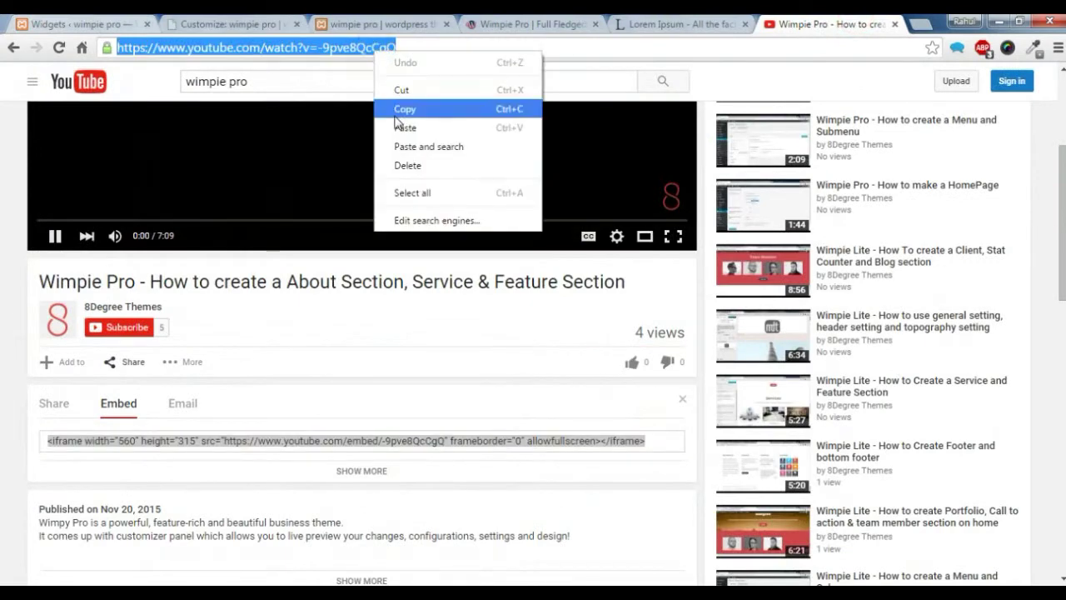